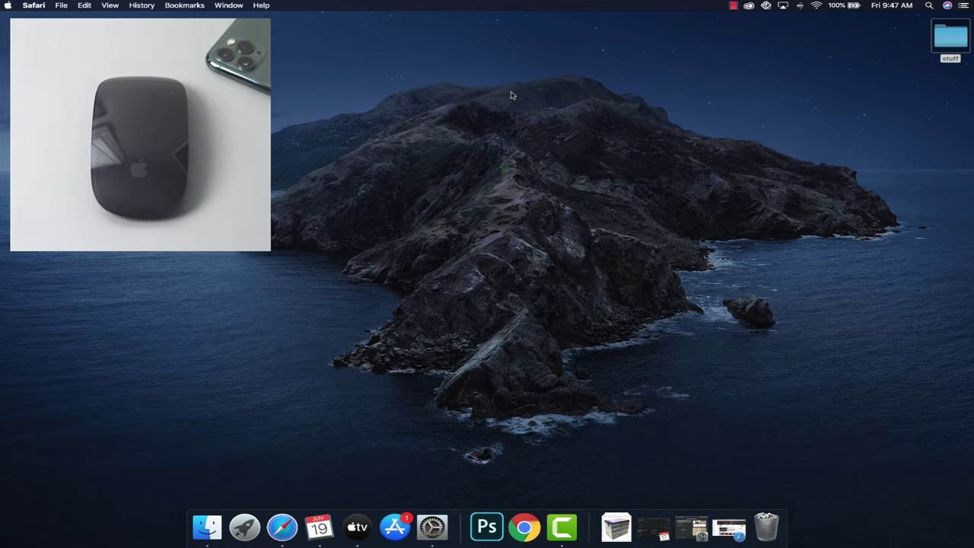
- Open the Bluetooth preferences, check the mouse's connection in the device list, and close the window
click(800, 7)
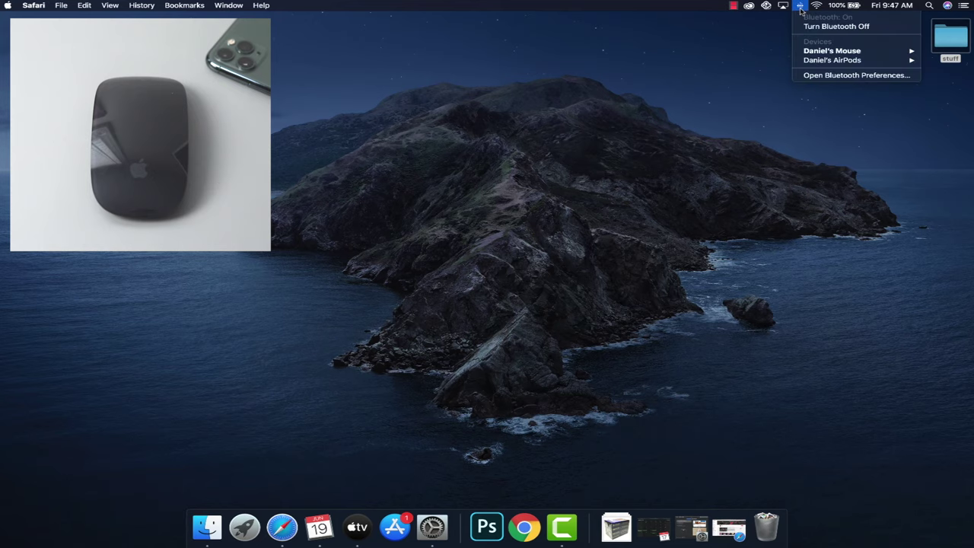
click(833, 75)
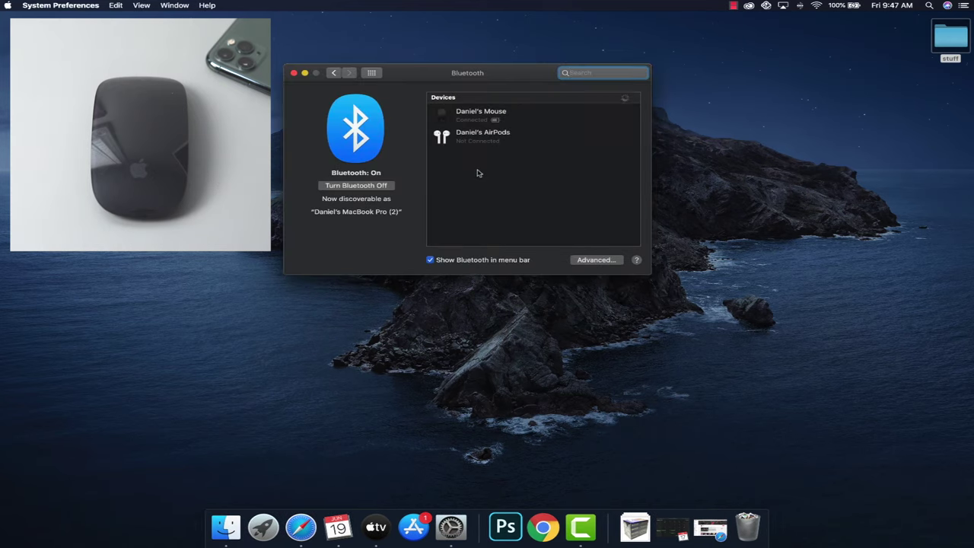
click(294, 73)
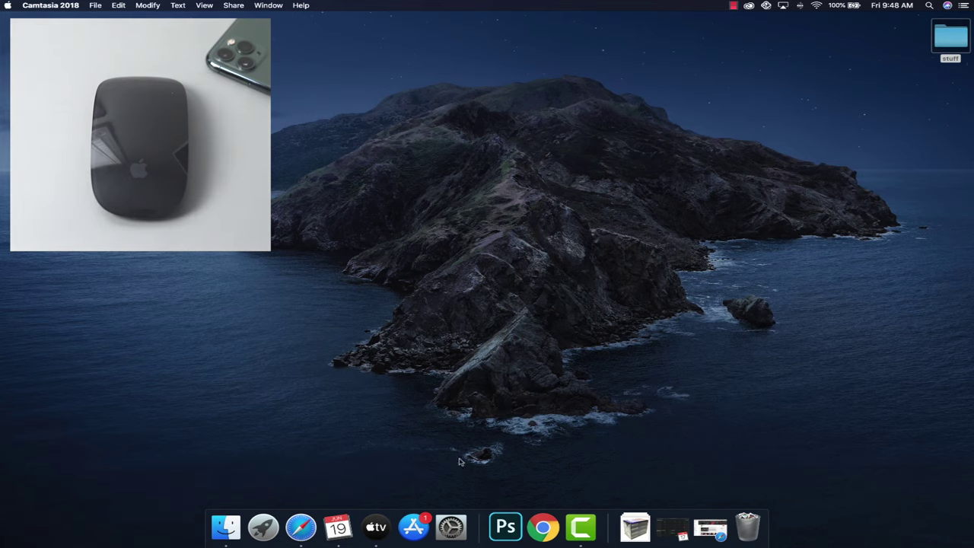
- Open the Mouse settings in System Preferences and review the Point & Click and More Gestures options
click(451, 526)
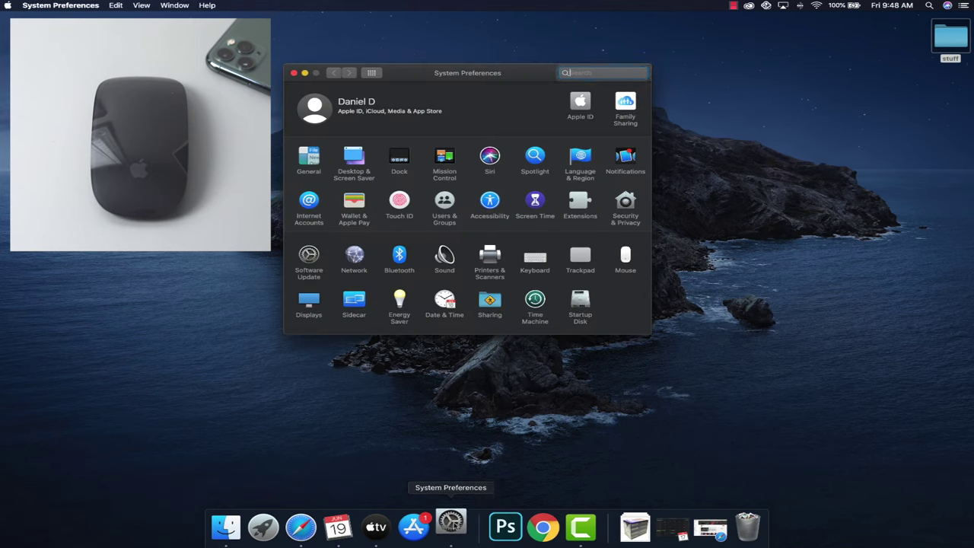
click(626, 257)
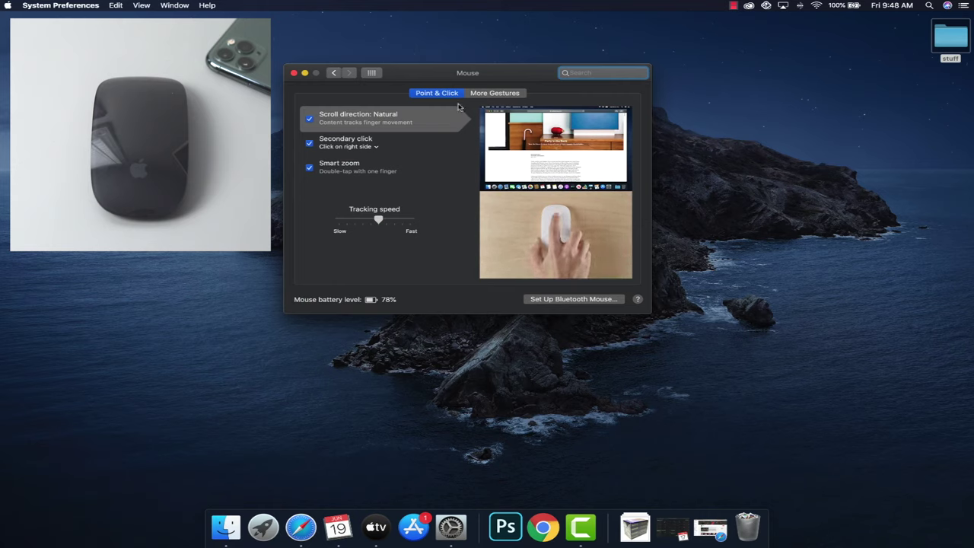
click(481, 93)
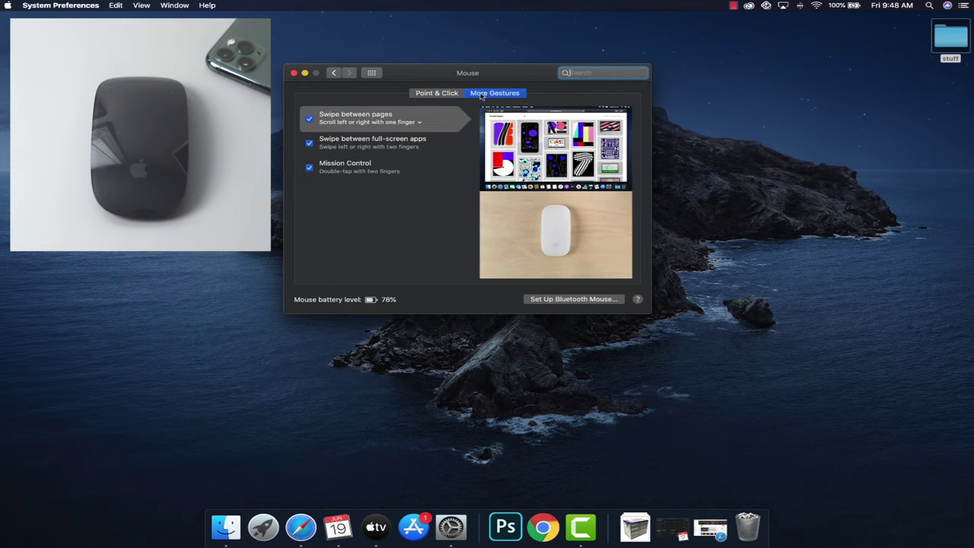
click(450, 94)
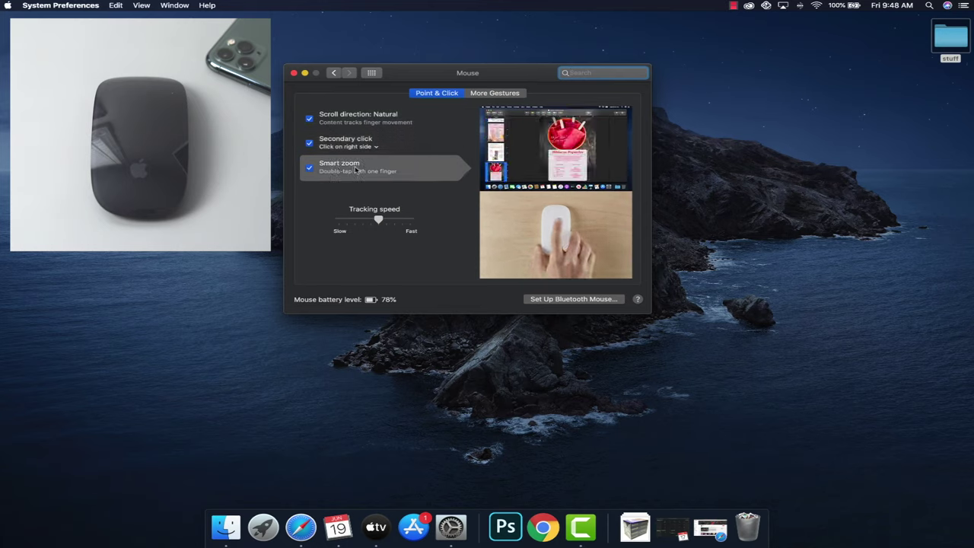
click(484, 95)
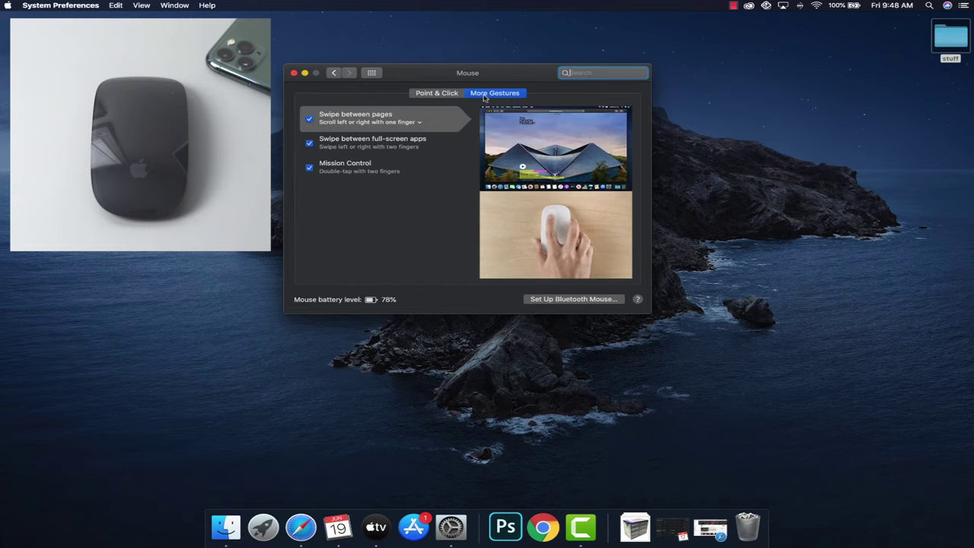
click(450, 93)
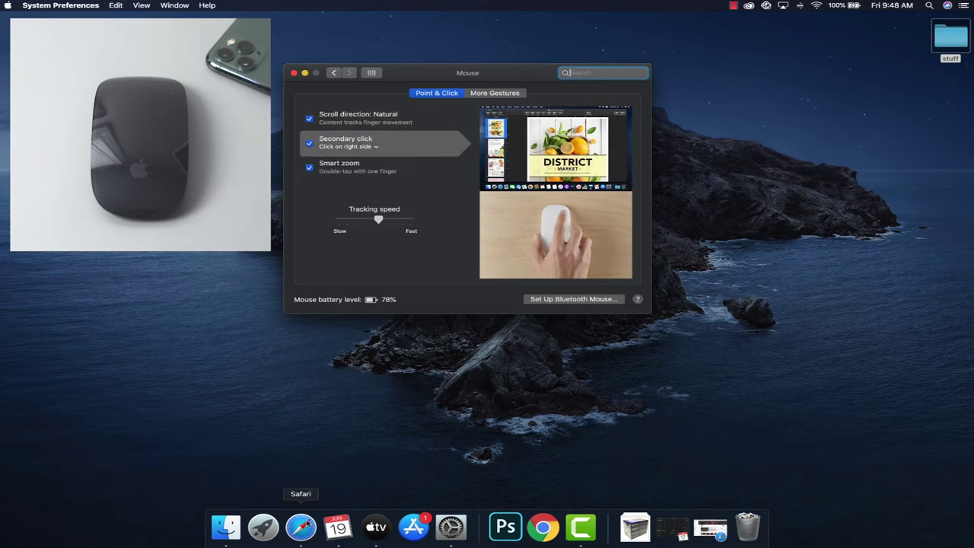
- Switch to Safari and look through the DHTV YouTube channel page in both directions to test natural scrolling
click(304, 525)
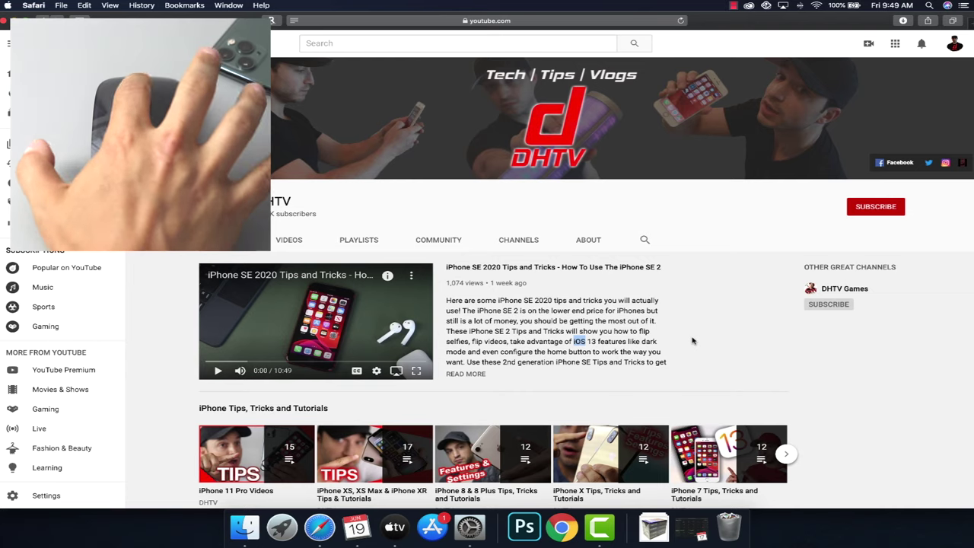
scroll(693, 340, down, 5)
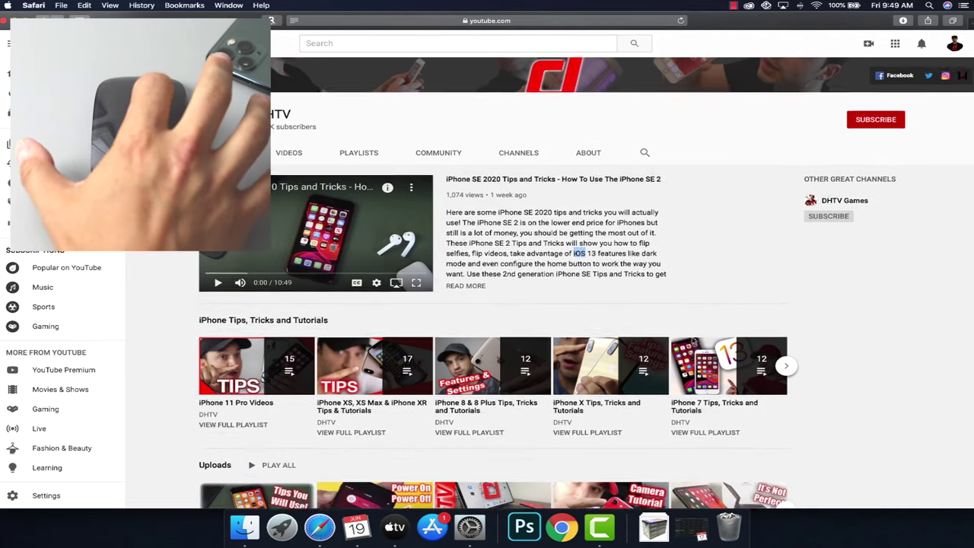
scroll(693, 341, down, 9)
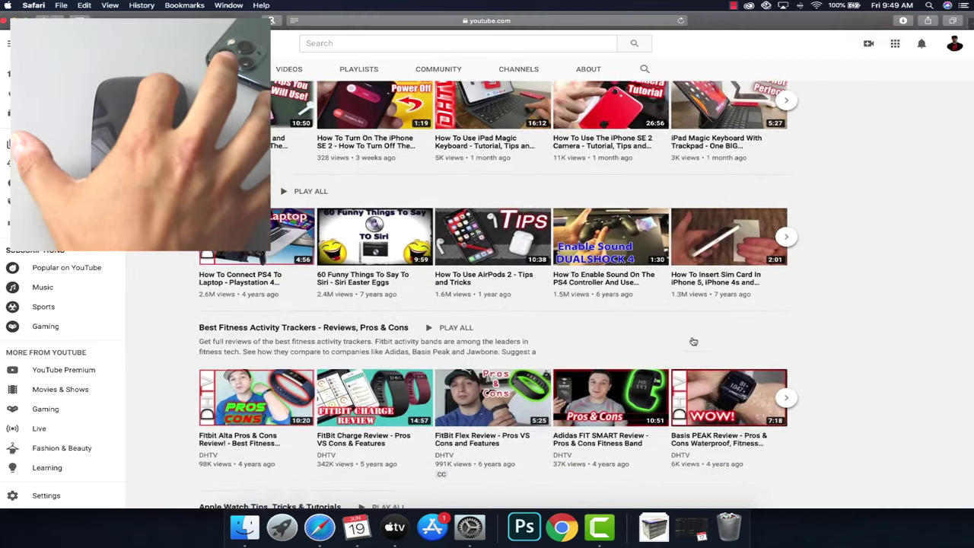
scroll(692, 341, down, 13)
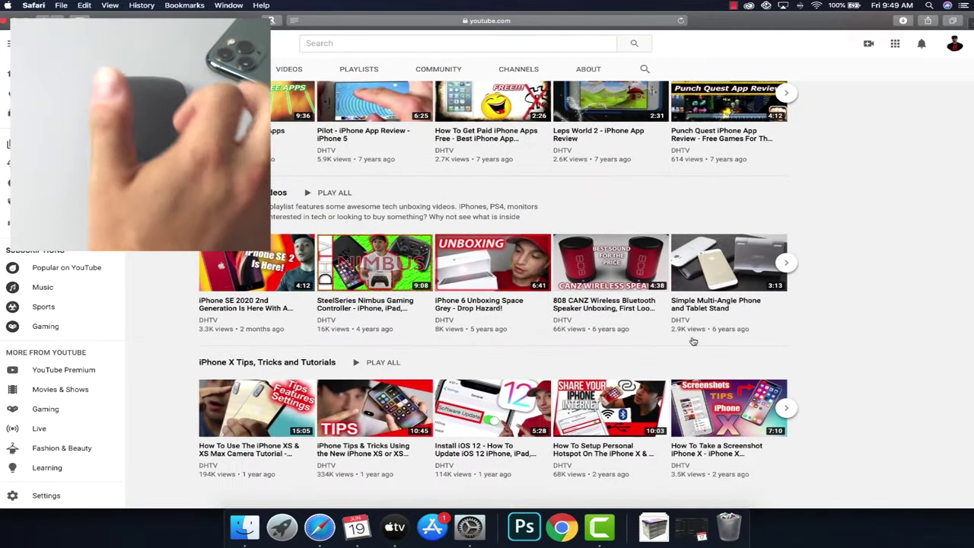
scroll(693, 340, up, 20)
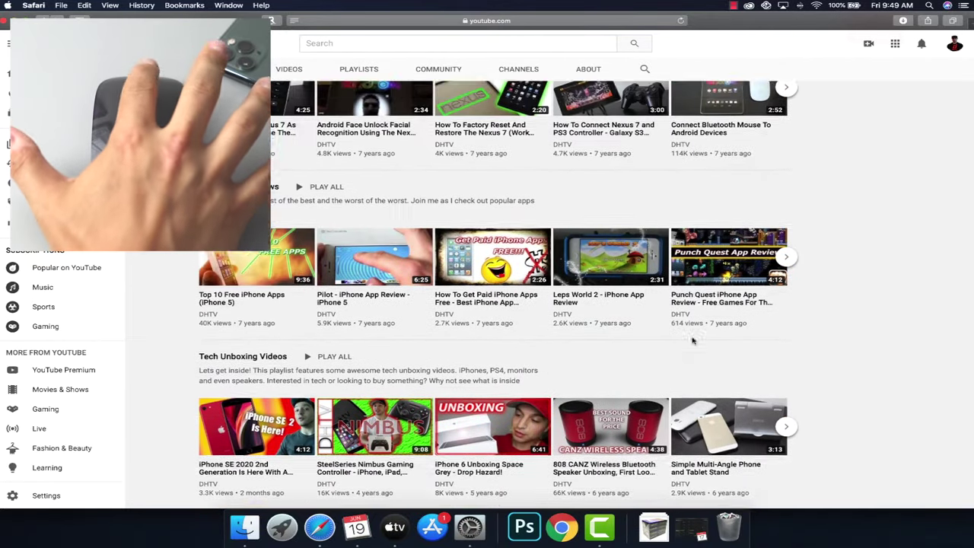
scroll(692, 341, up, 5)
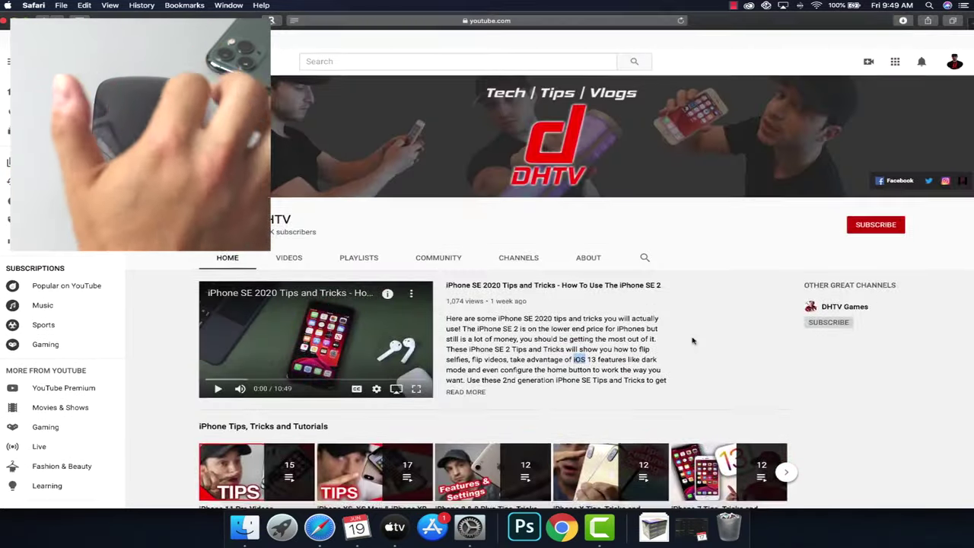
scroll(693, 341, down, 20)
scroll(693, 341, up, 20)
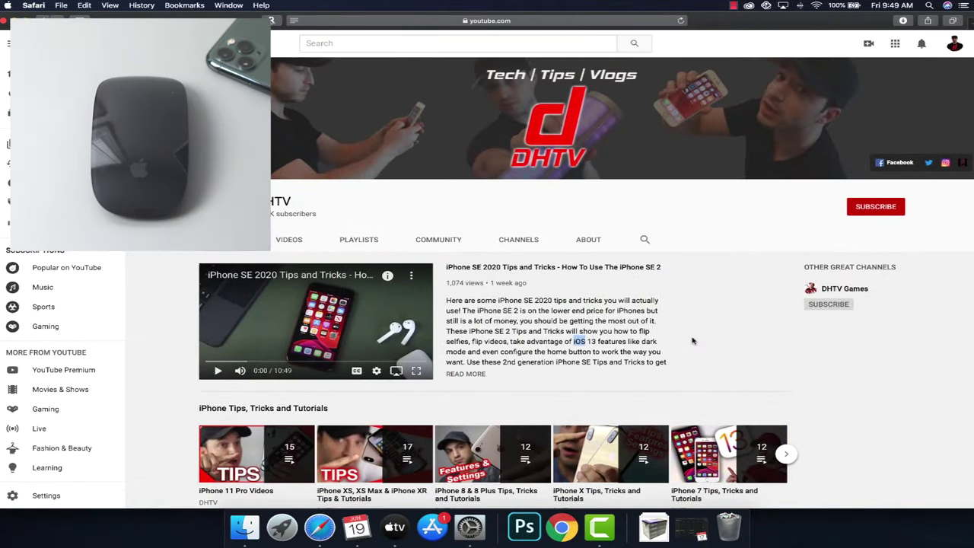
- Turn off natural scroll direction in the Mouse settings and test scrolling on the YouTube channel page
click(470, 528)
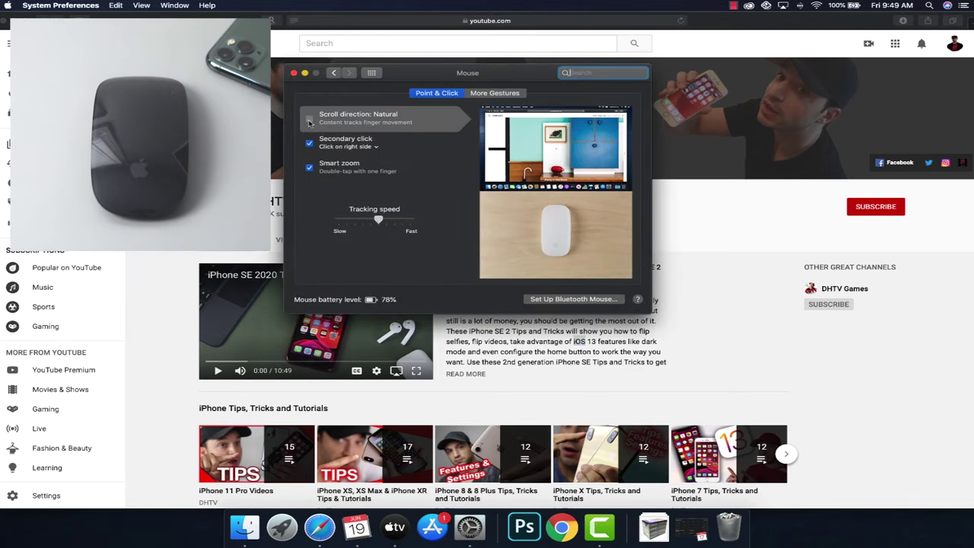
click(666, 198)
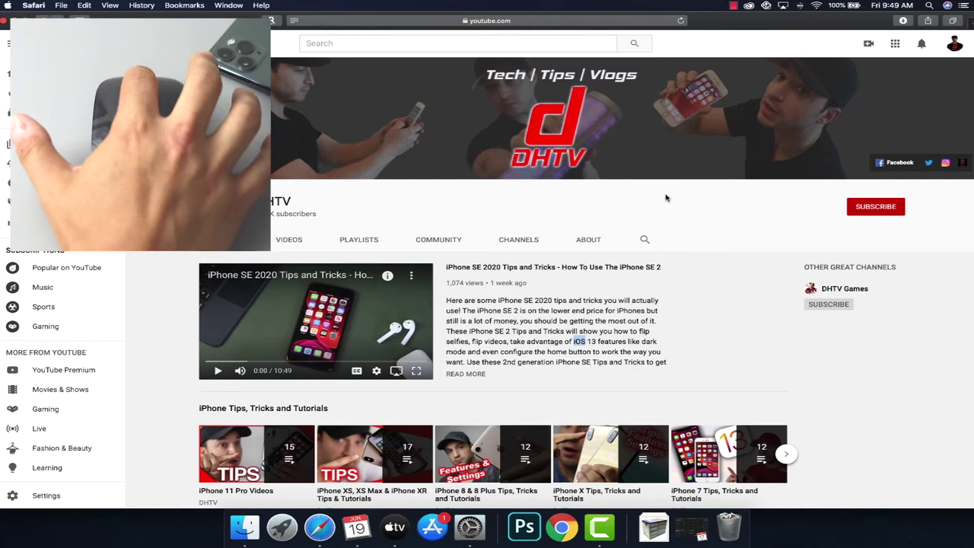
scroll(666, 198, down, 2)
scroll(666, 198, down, 15)
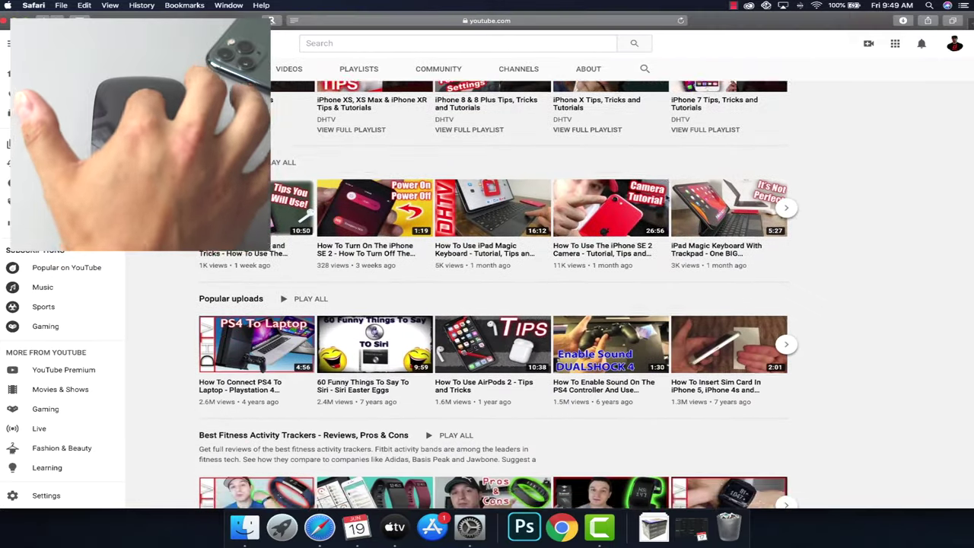
scroll(666, 198, down, 8)
scroll(666, 197, up, 20)
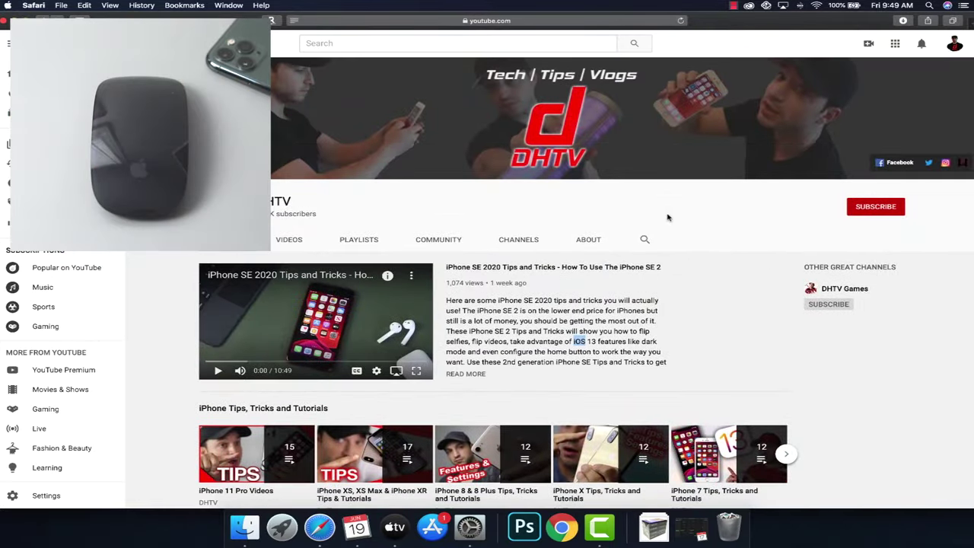
- Turn natural scroll direction back on, view the secondary click side choices, and close the Mouse settings
click(470, 527)
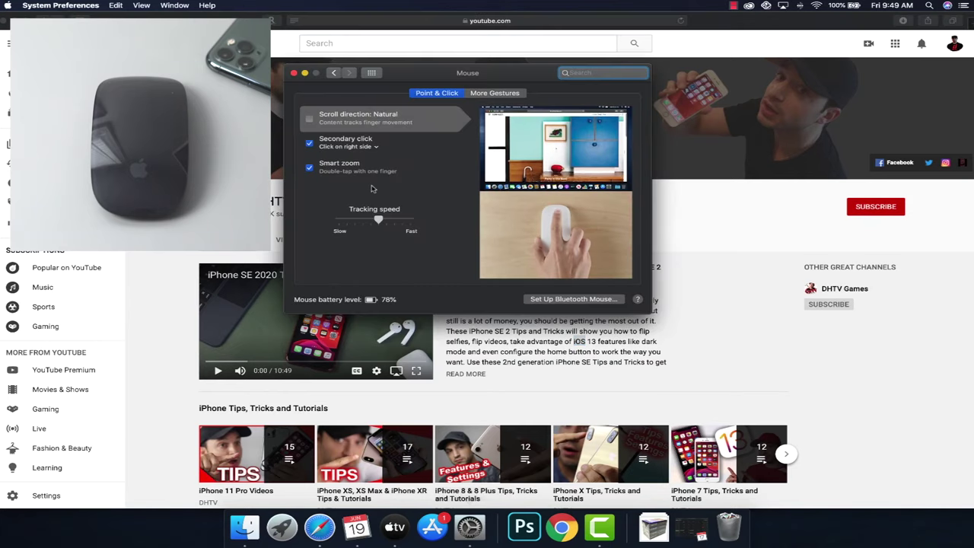
click(310, 120)
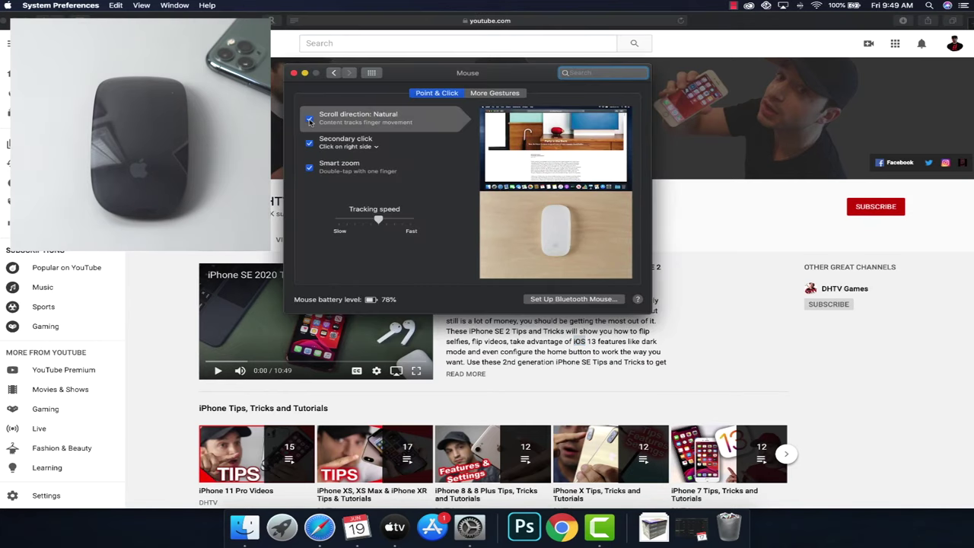
click(376, 148)
click(376, 148)
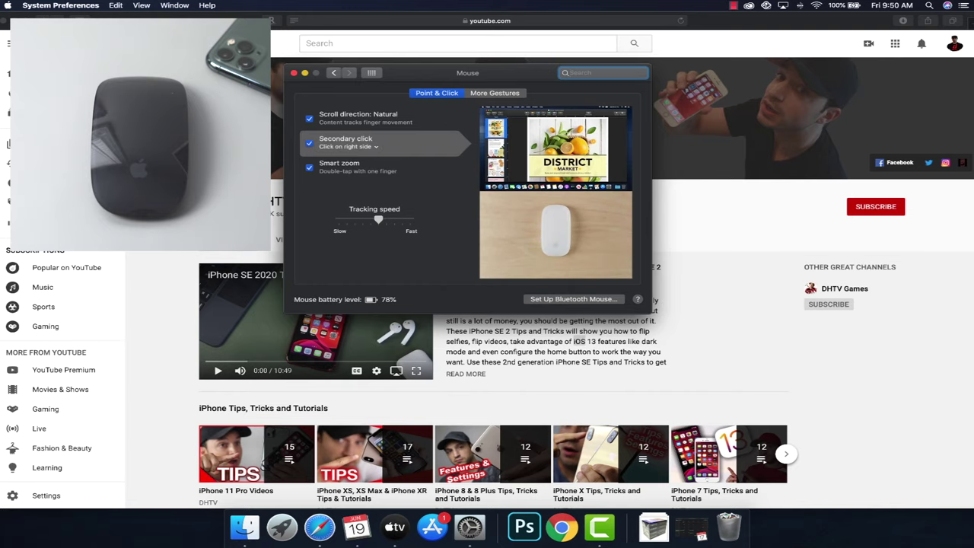
key(super+q)
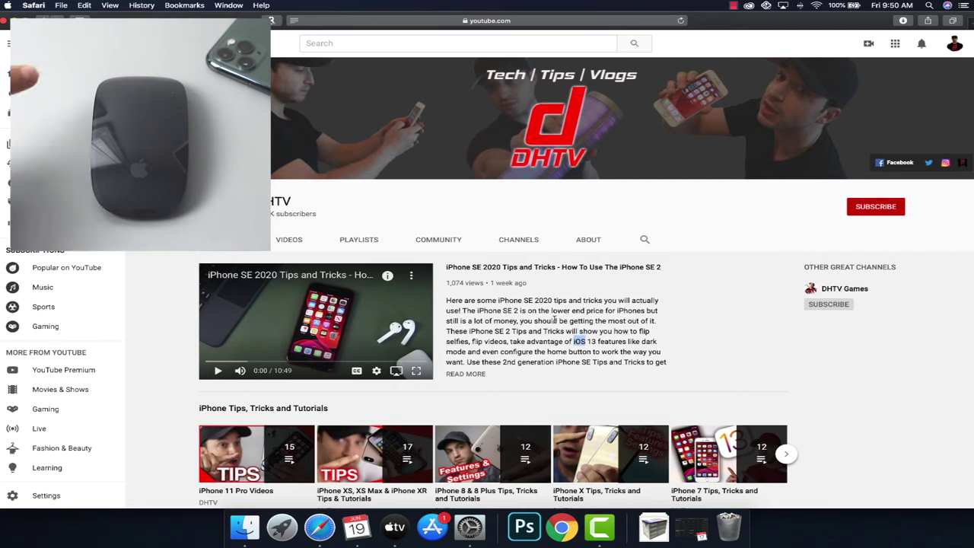
- Copy the link of the personal hotspot video in the "iPhone X Tips, Tricks and Tutorials" row
scroll(646, 299, down, 15)
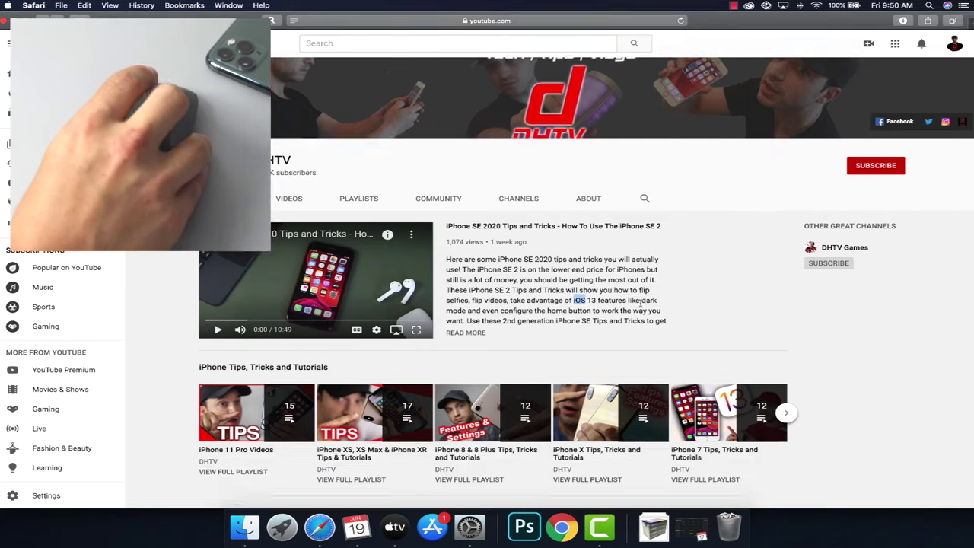
scroll(638, 305, down, 5)
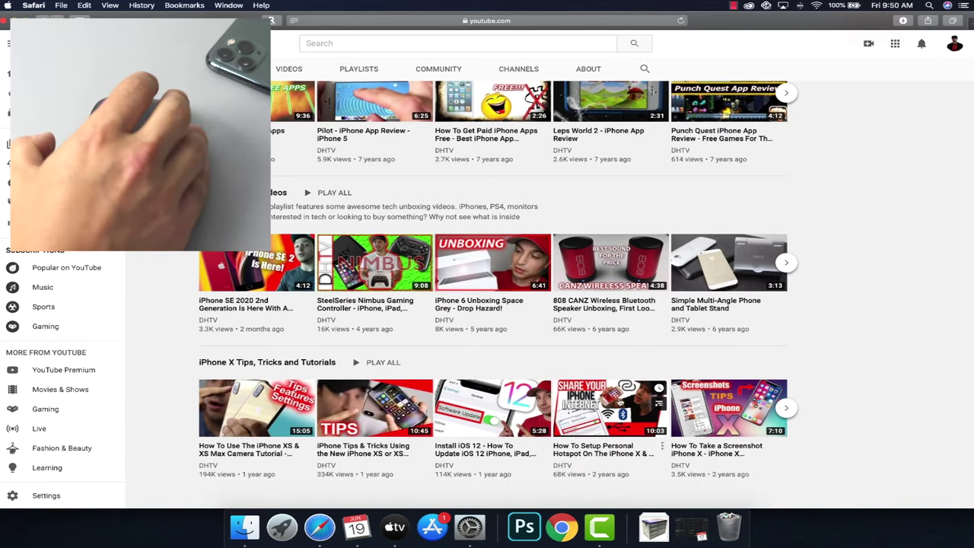
right_click(620, 396)
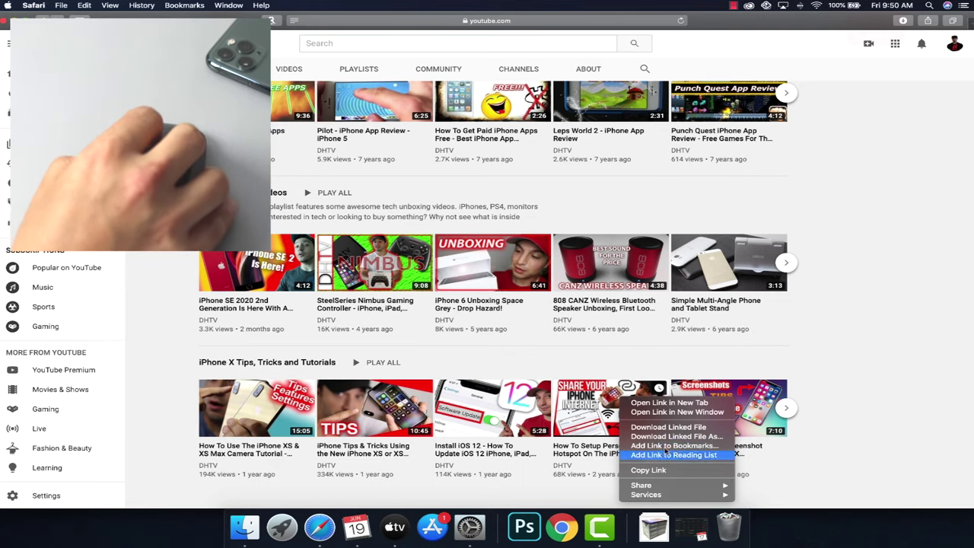
click(667, 473)
- Copy the featured video's description from "Here are some iPhone SE 2020" through the iOS 13 line, and clear the selection
scroll(838, 343, up, 10)
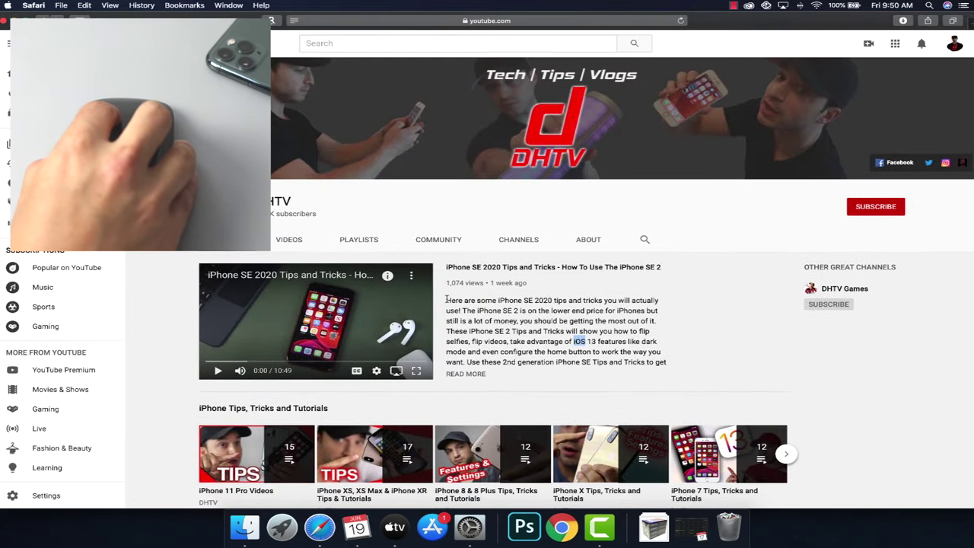
drag(447, 299, 620, 341)
right_click(559, 320)
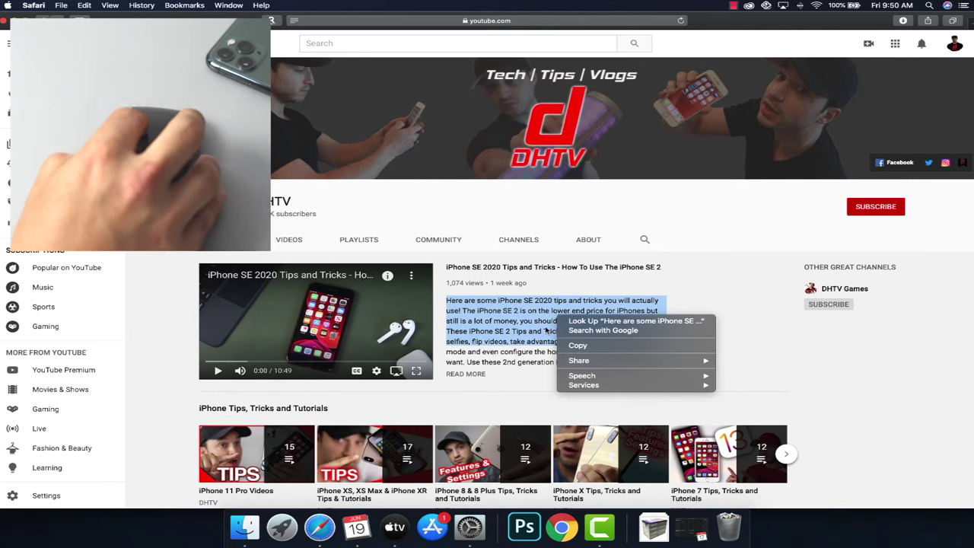
click(578, 346)
click(528, 291)
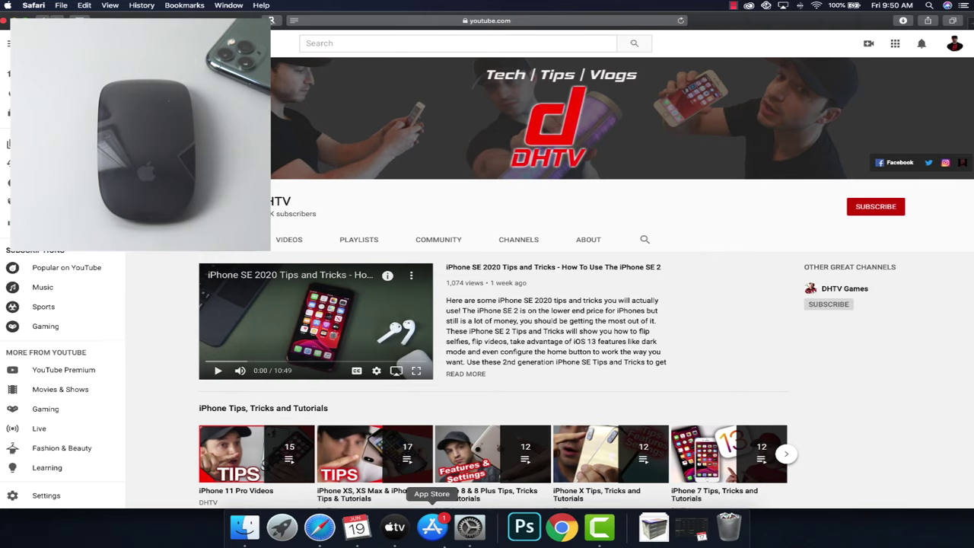
- Reopen the Mouse settings and view the side choices for secondary click without changing them
click(470, 529)
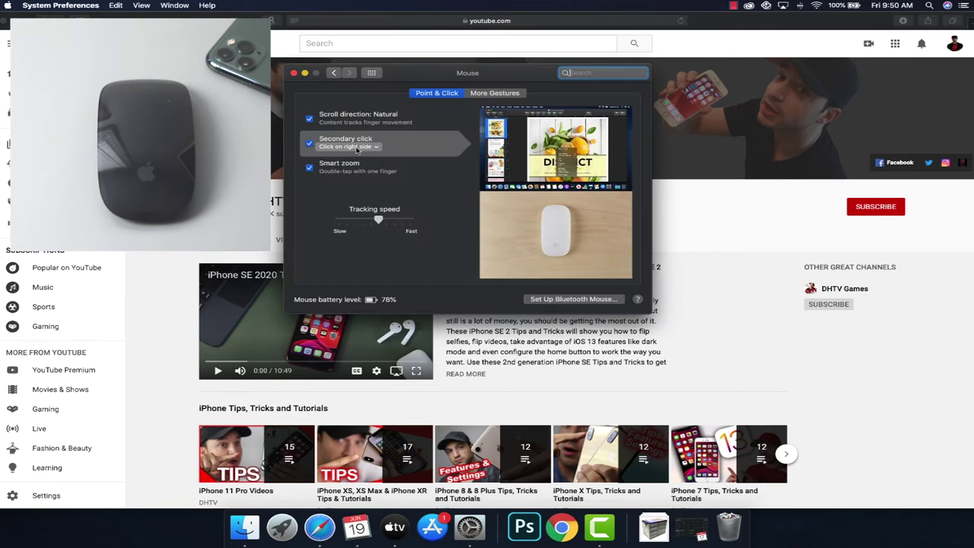
click(372, 149)
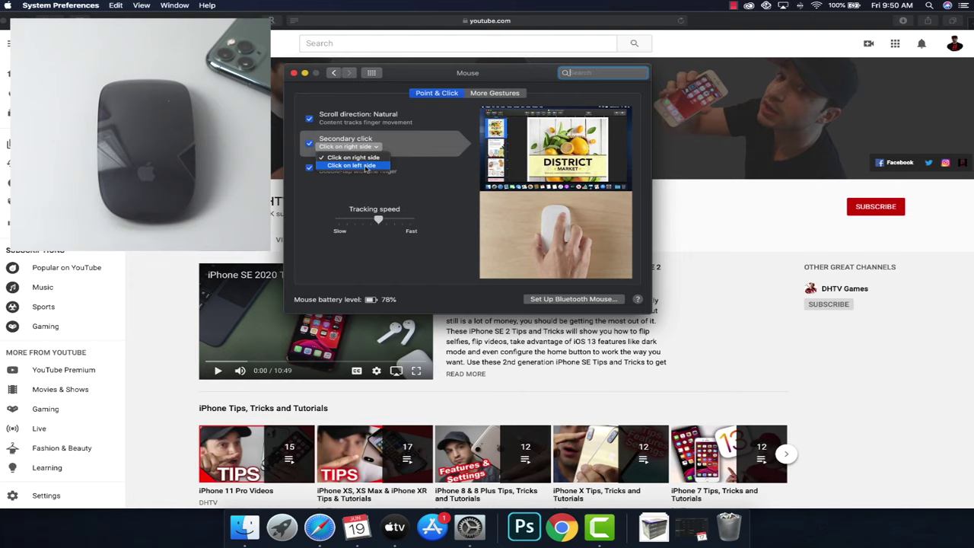
click(392, 150)
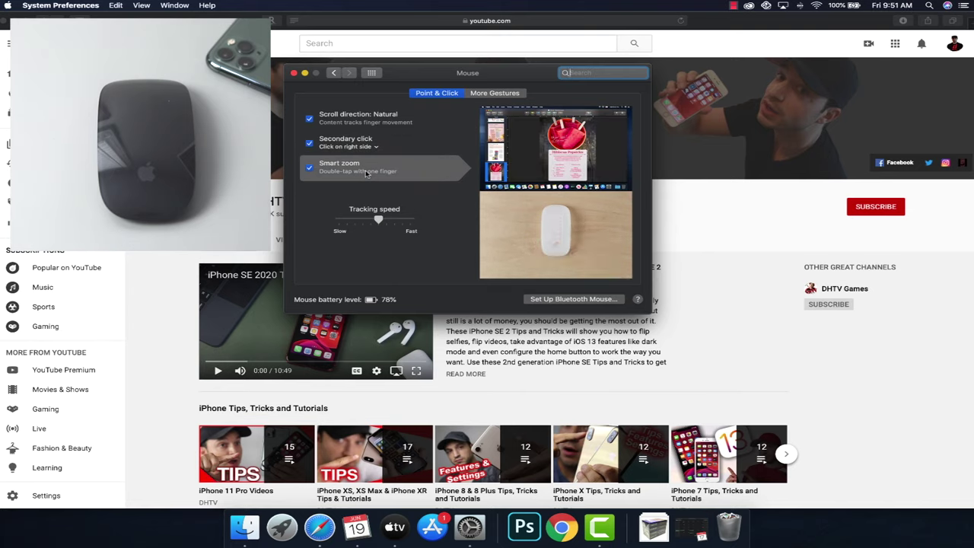
- Return to the YouTube page in Safari, test Smart zoom on the featured video's description, and zoom back out
click(676, 202)
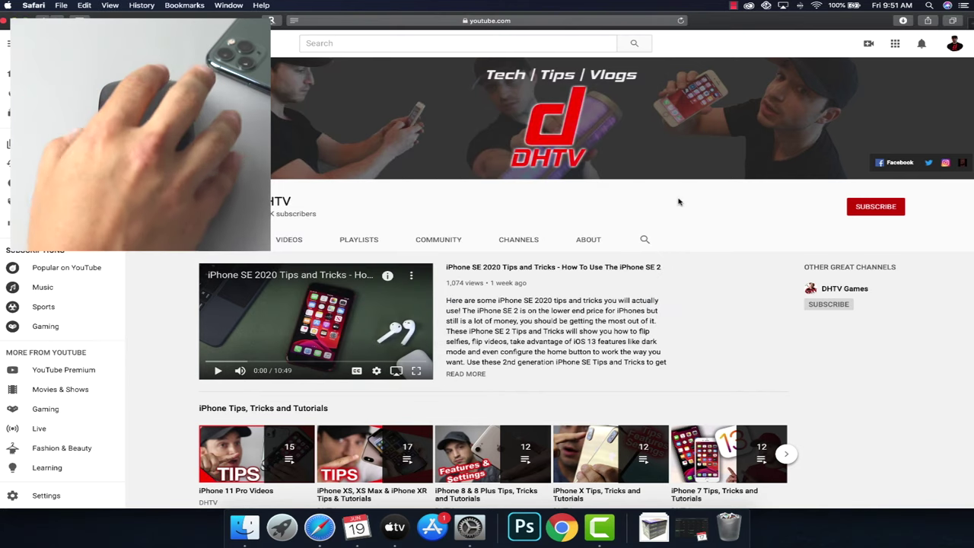
scroll(677, 211, down, 4)
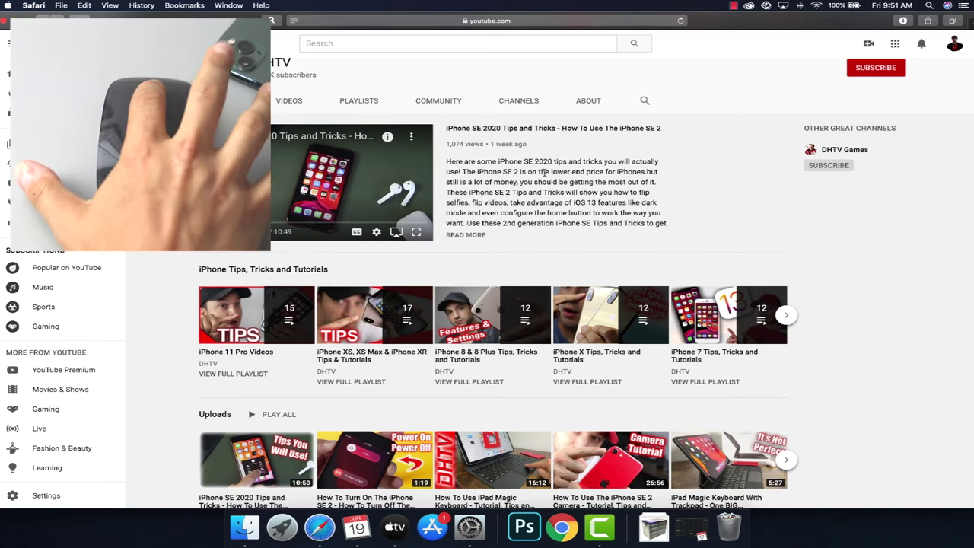
scroll(545, 172, up, 5)
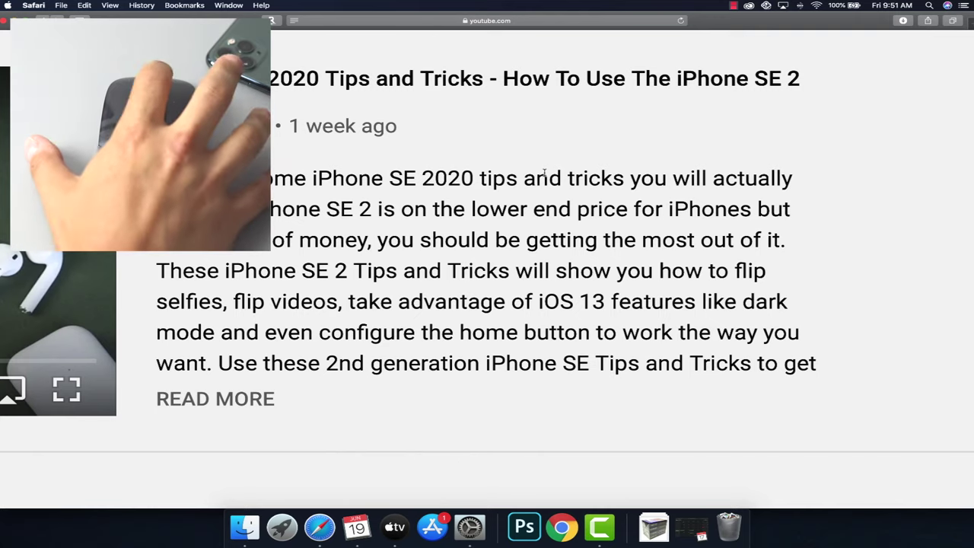
scroll(545, 174, down, 5)
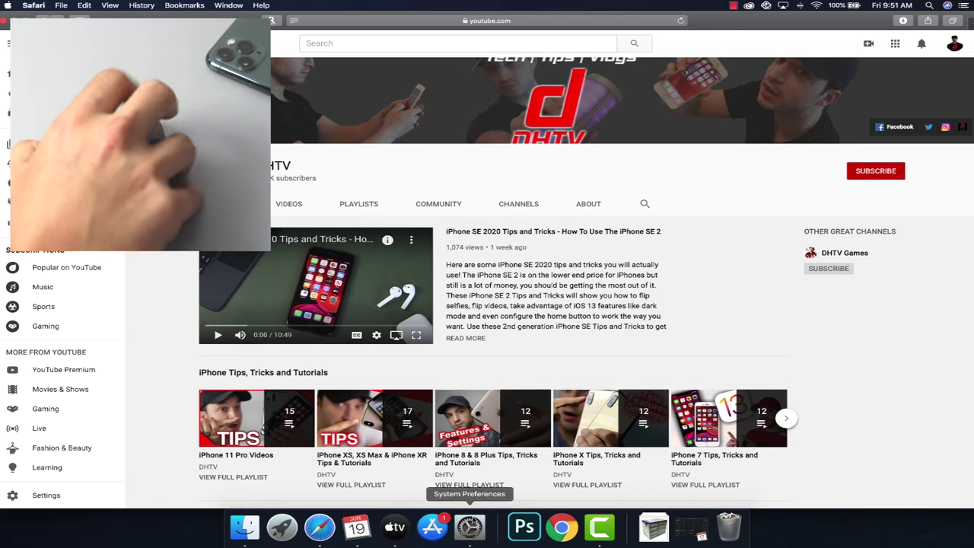
- Reopen the Mouse settings, try the slowest and fastest tracking speeds, and return the speed to the middle of the scale
right_click(472, 525)
click(478, 519)
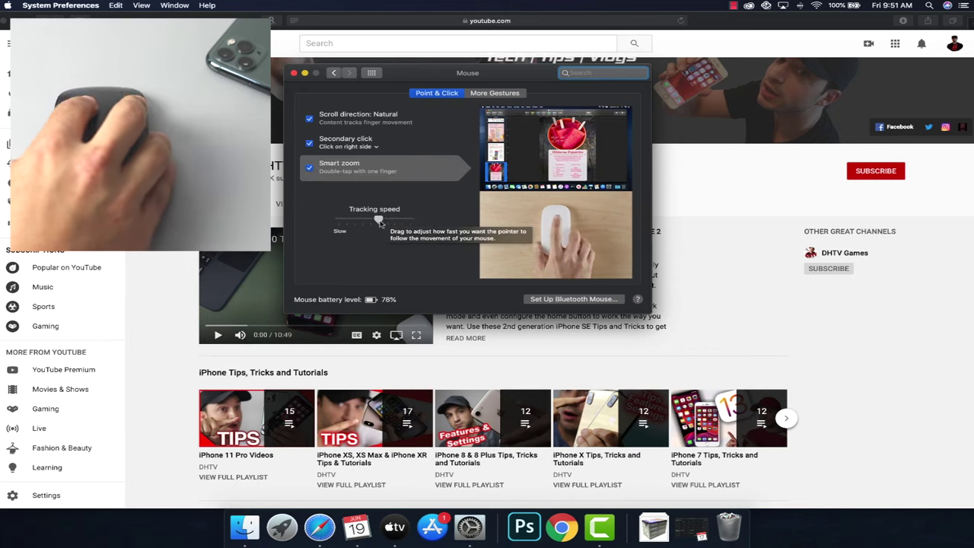
drag(378, 222, 341, 222)
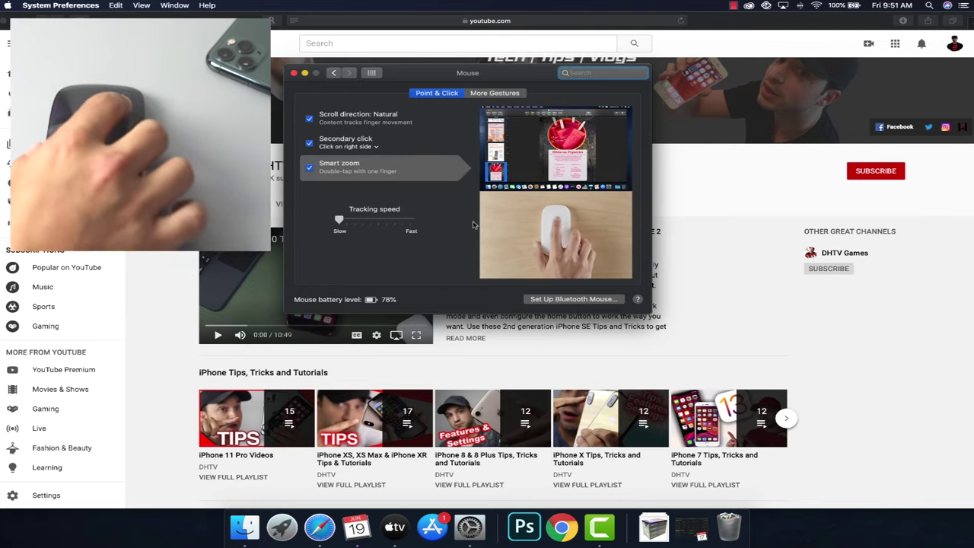
click(410, 221)
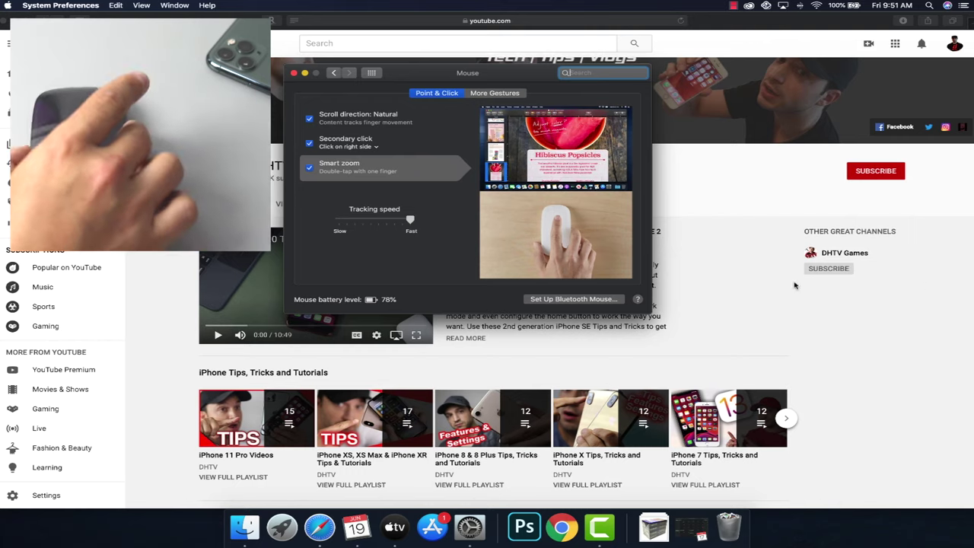
click(381, 220)
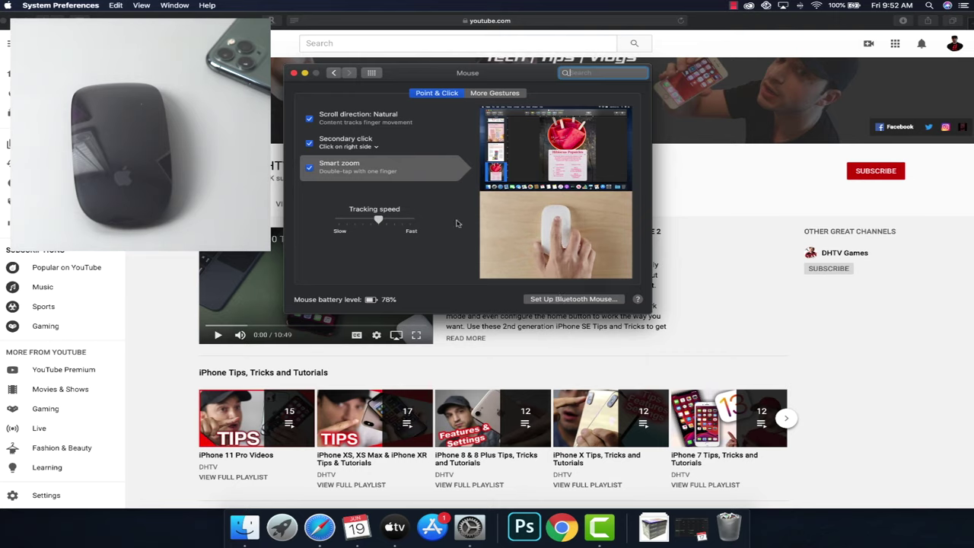
- View the Swipe between pages choices in the Mouse gestures, keep "Scroll left or right with one finger", and close the settings
click(484, 95)
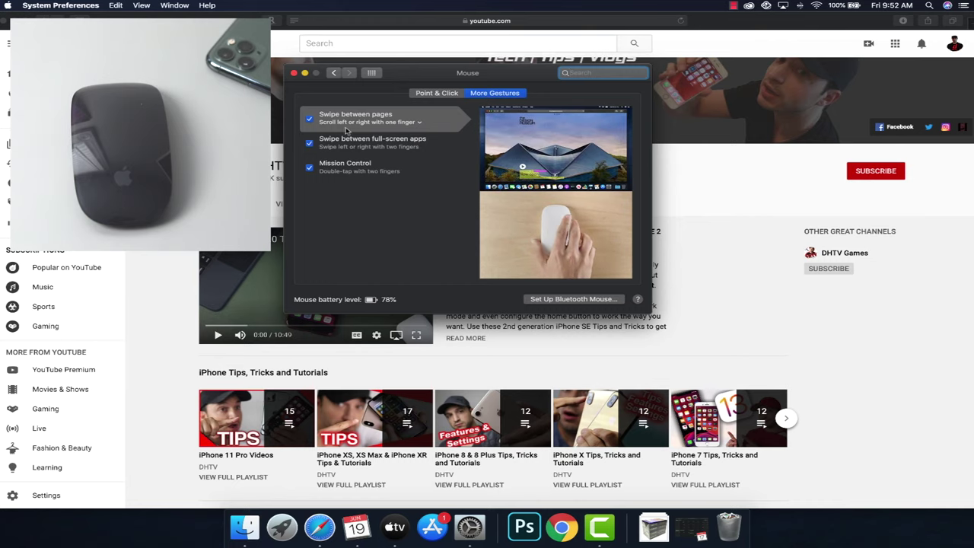
click(418, 122)
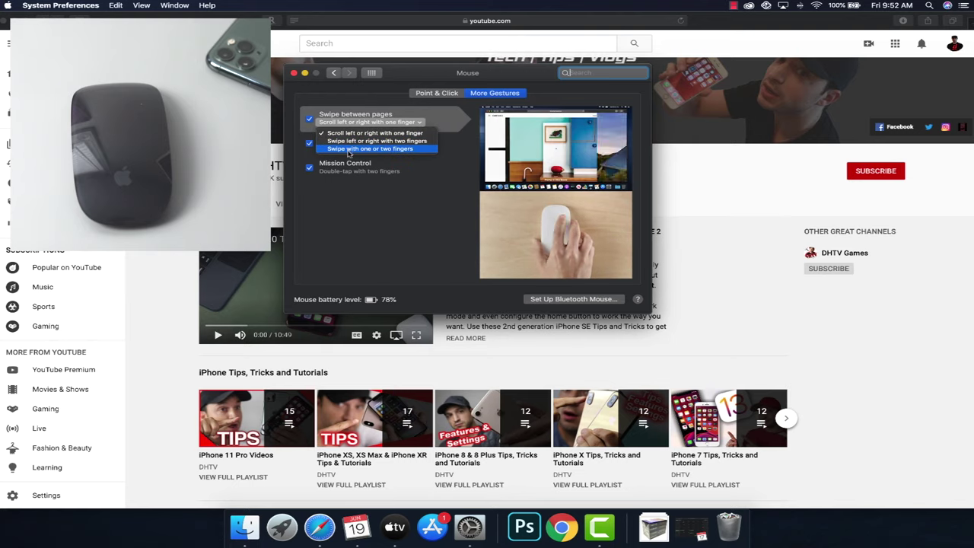
click(392, 133)
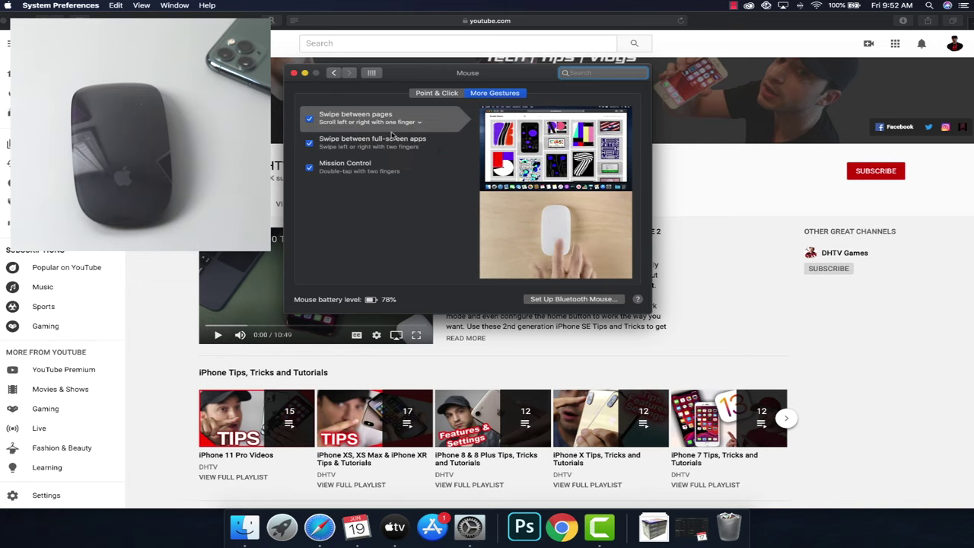
key(super+q)
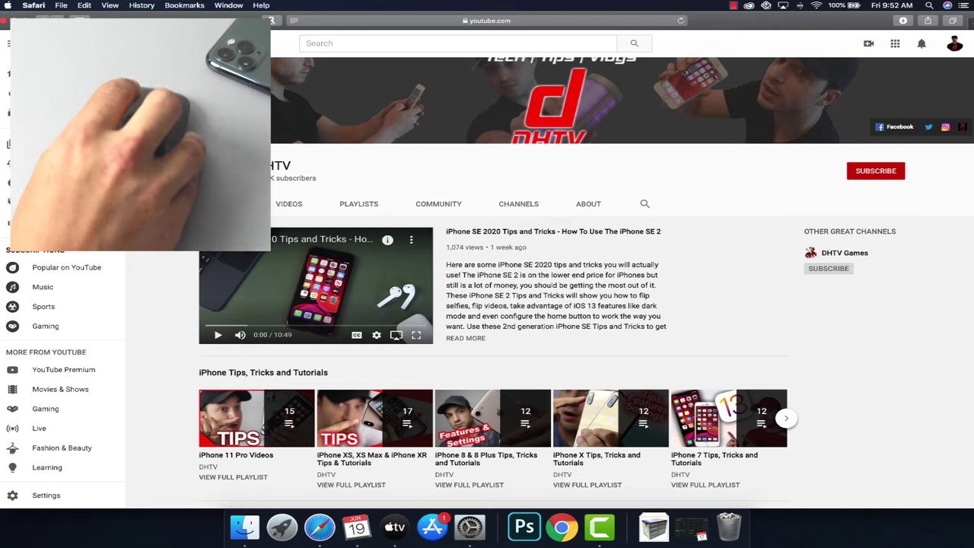
- Test page swiping in Safari by moving between the YouTube home page and the DHTV channel page, and pause the channel video
scroll(65, 190, up, 2)
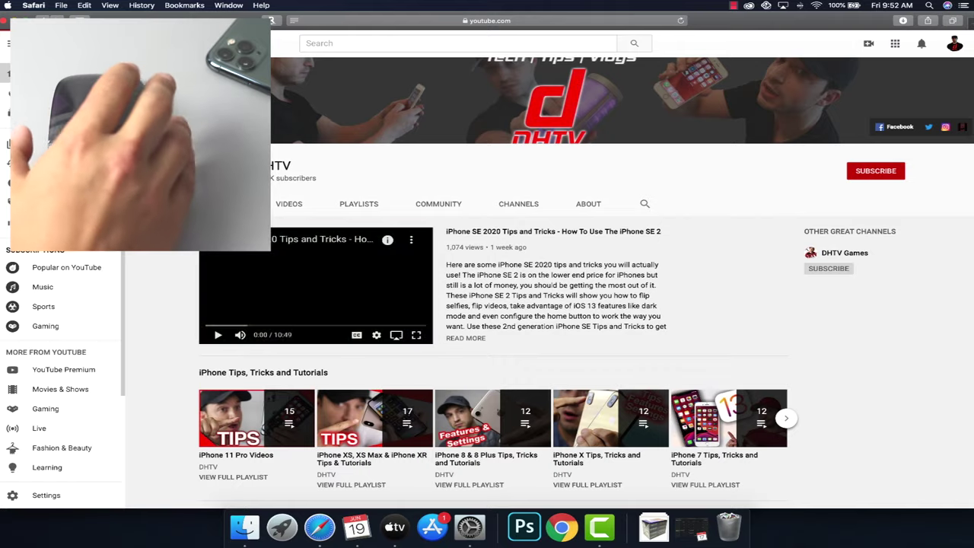
key(super+bracketleft)
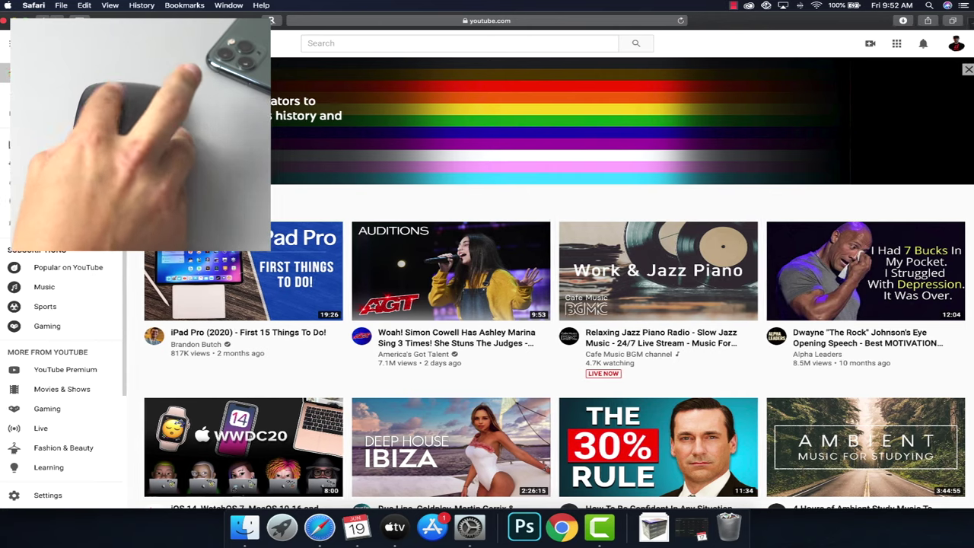
scroll(487, 305, left, 5)
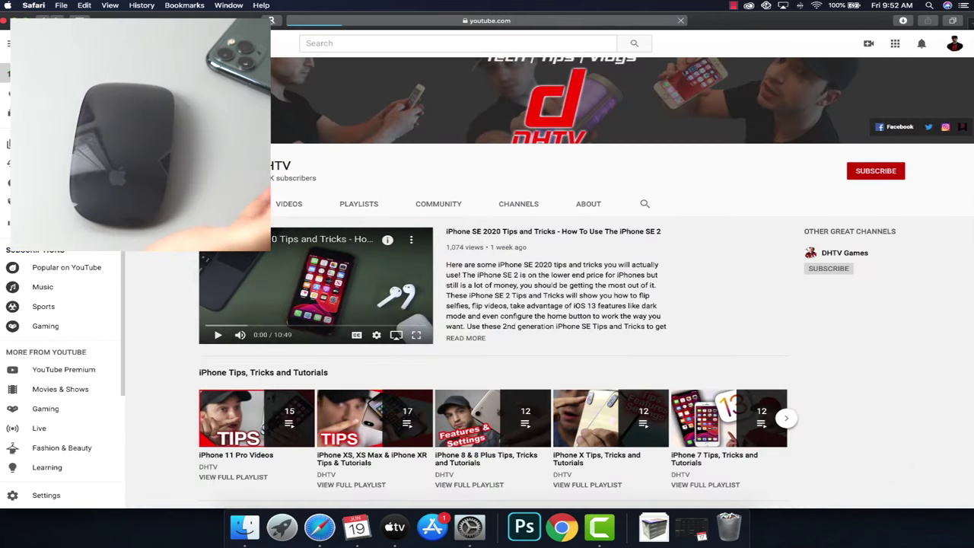
scroll(487, 304, right, 5)
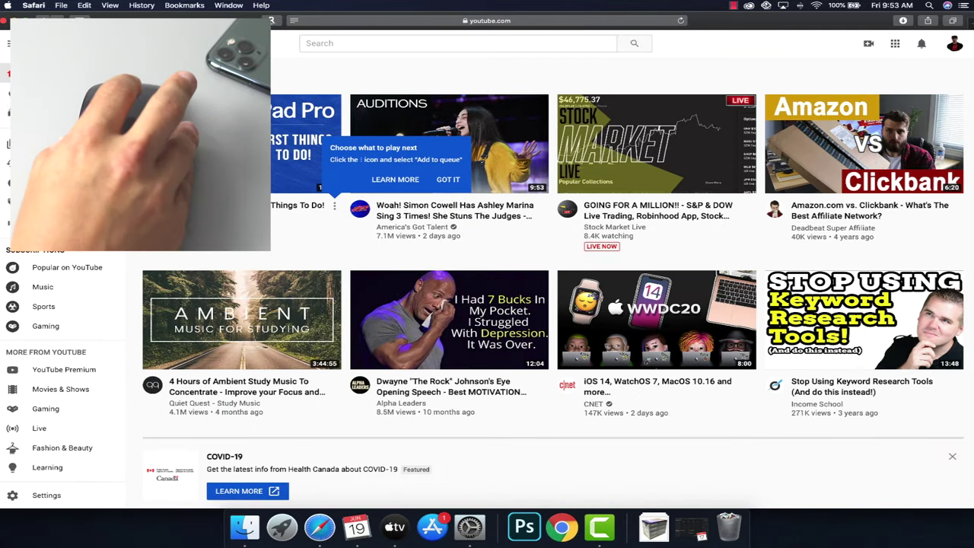
scroll(487, 305, left, 5)
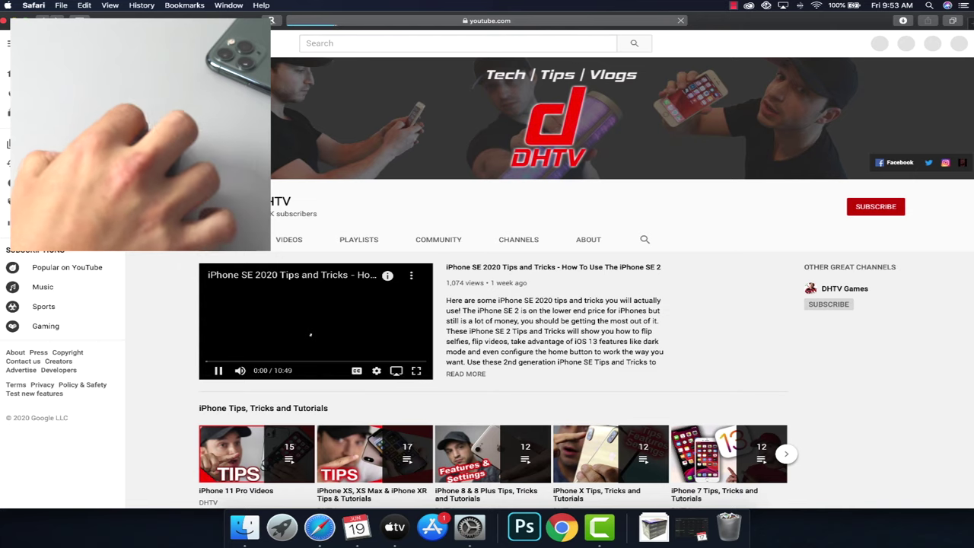
click(217, 357)
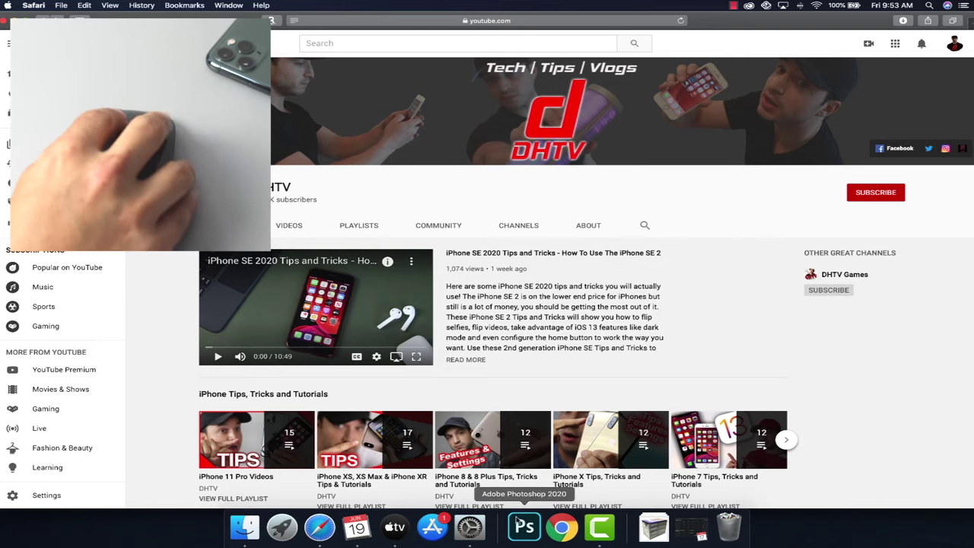
- Reopen the Mouse settings and review the Swipe between pages and Swipe between full-screen apps gestures
click(470, 526)
mouse_move(372, 171)
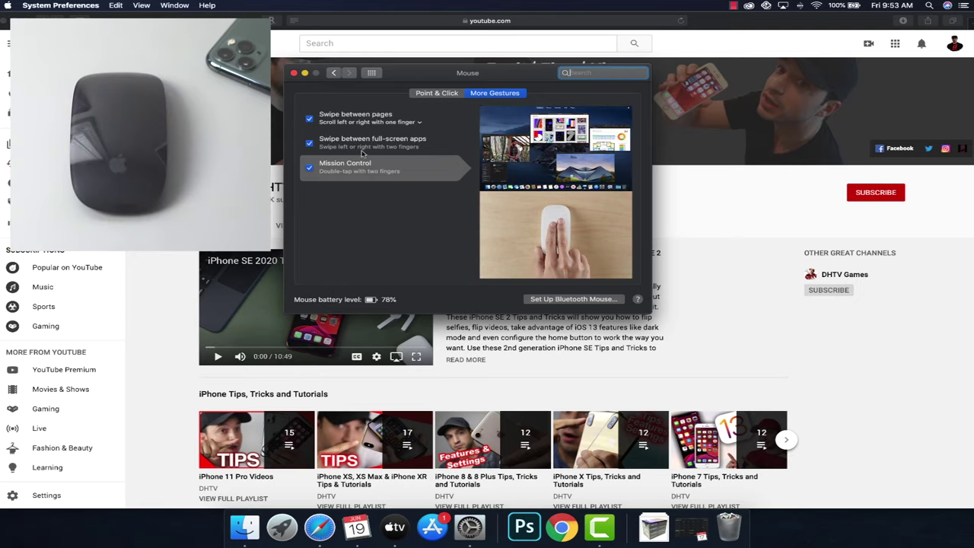
mouse_move(365, 119)
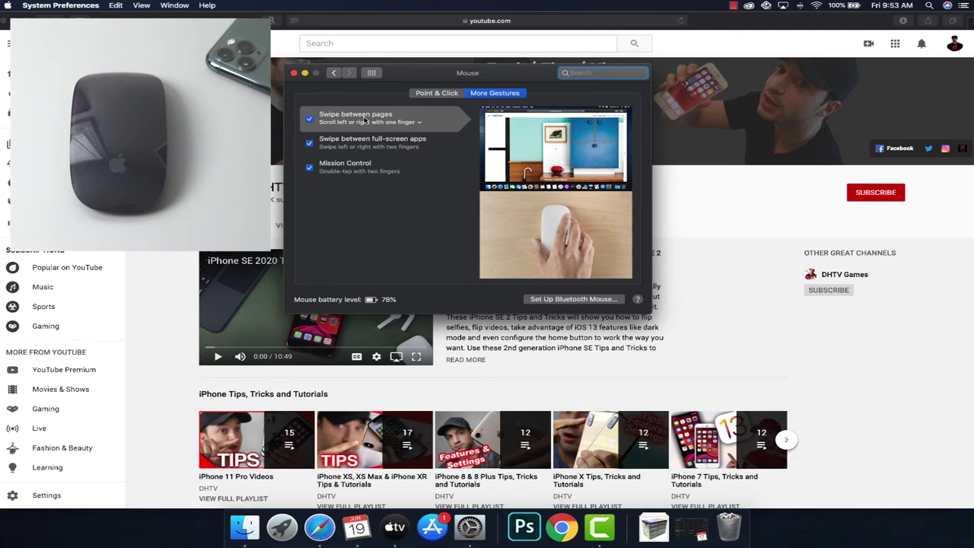
click(365, 121)
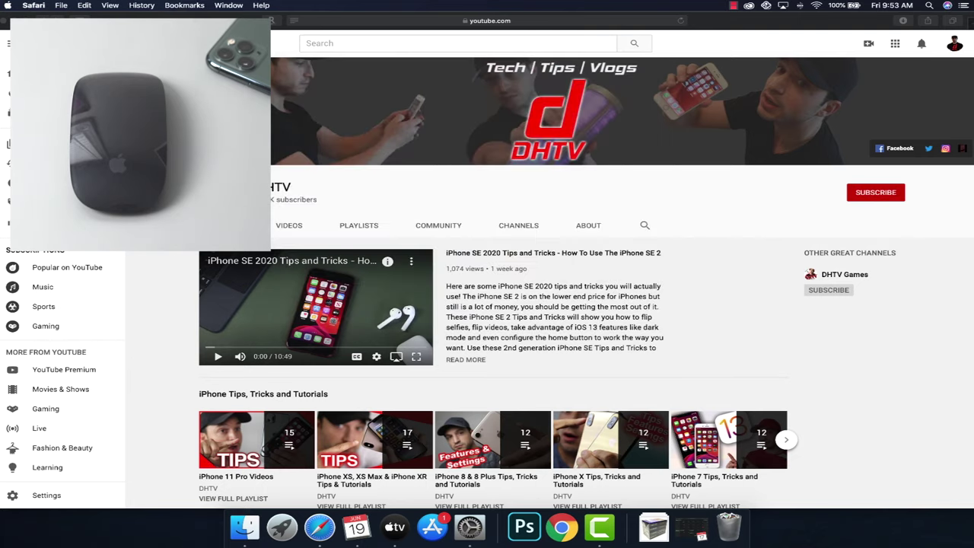
click(470, 526)
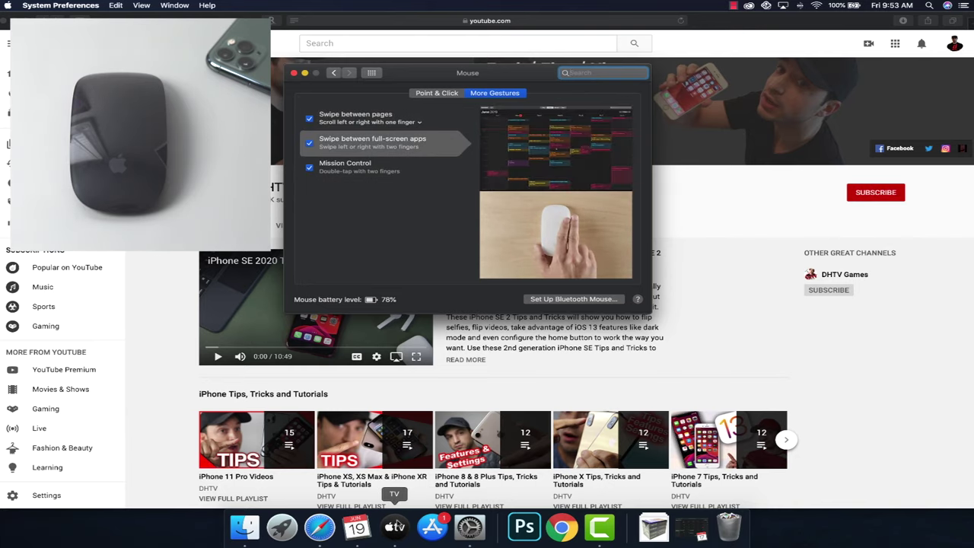
- Open the TV app in full screen and swipe between it and the desktop, ending on the desktop
click(394, 527)
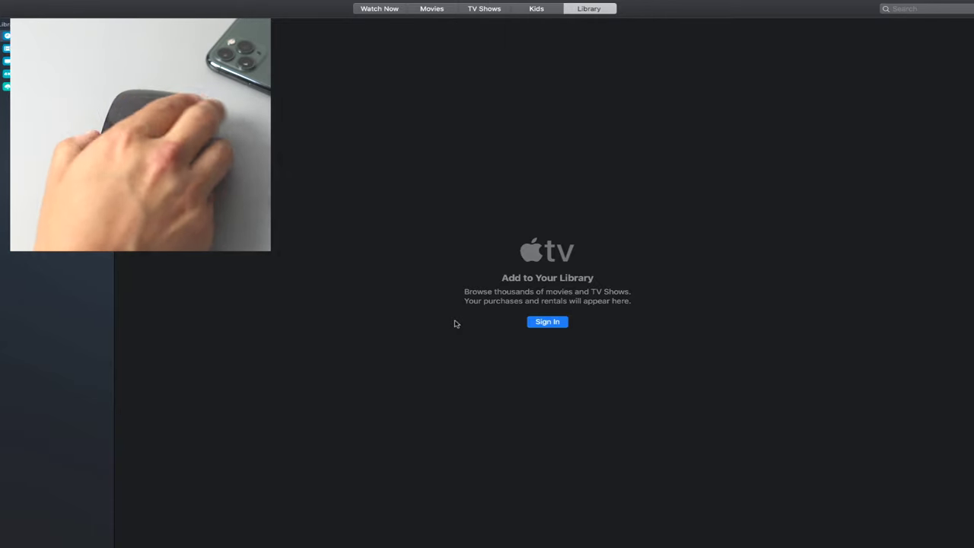
key(ctrl+Left)
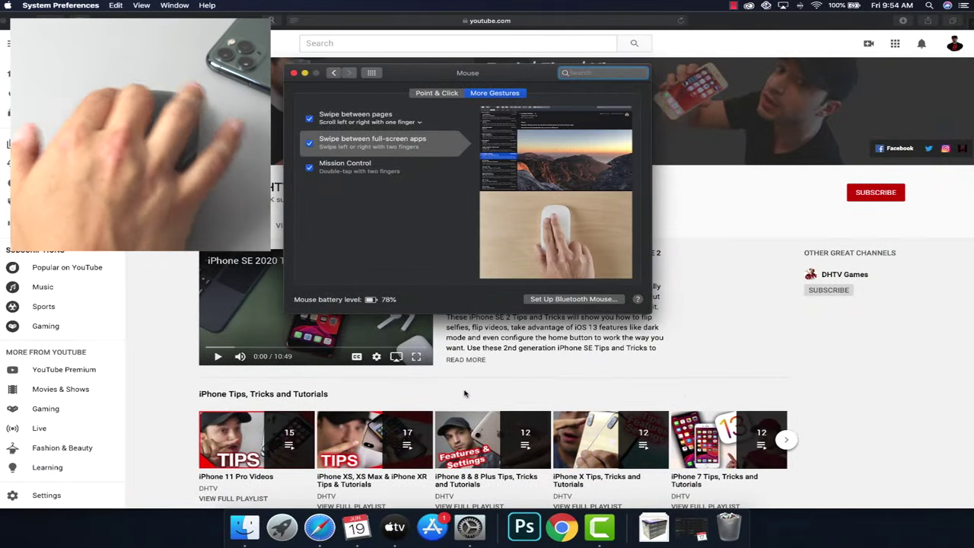
key(ctrl+Right)
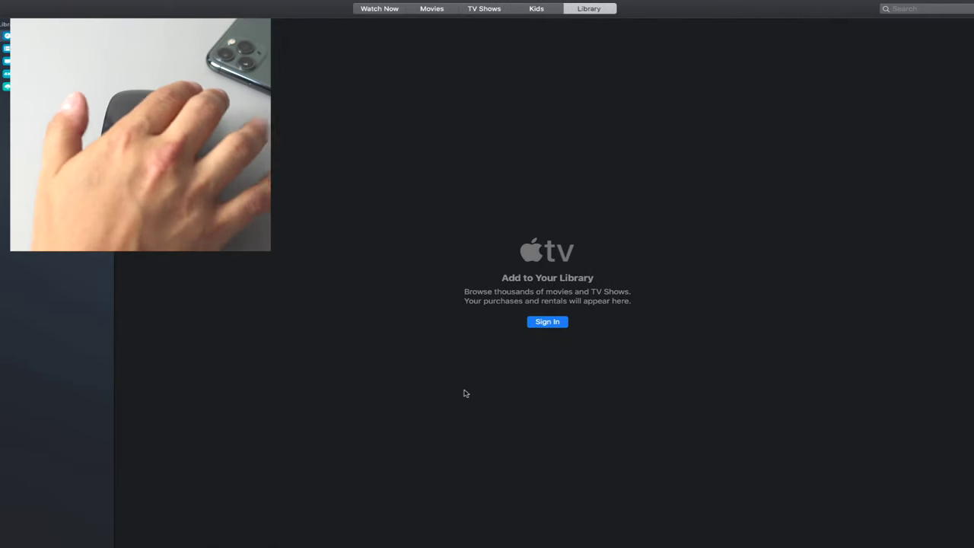
key(ctrl+Left)
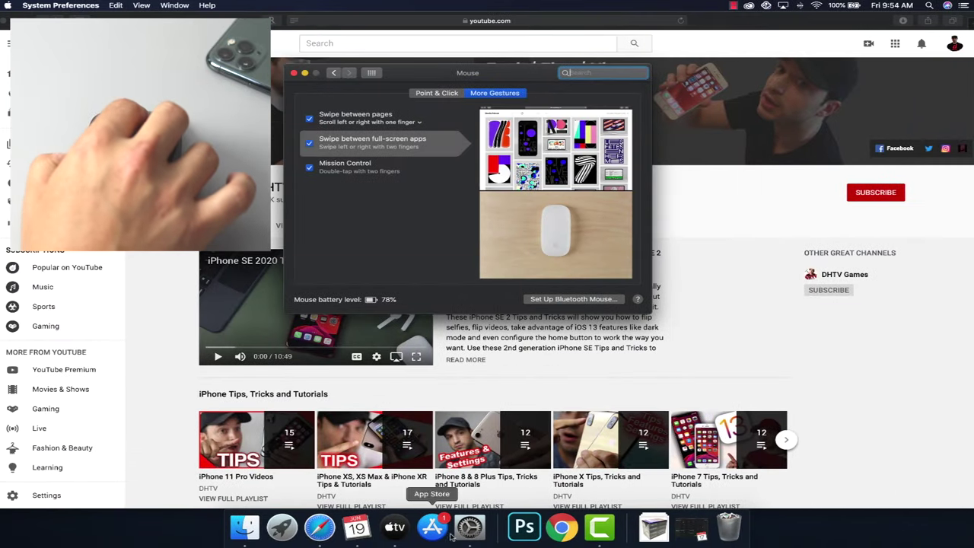
- Open the App Store and swipe through the full-screen apps and the desktop, returning to the Mouse settings
right_click(436, 536)
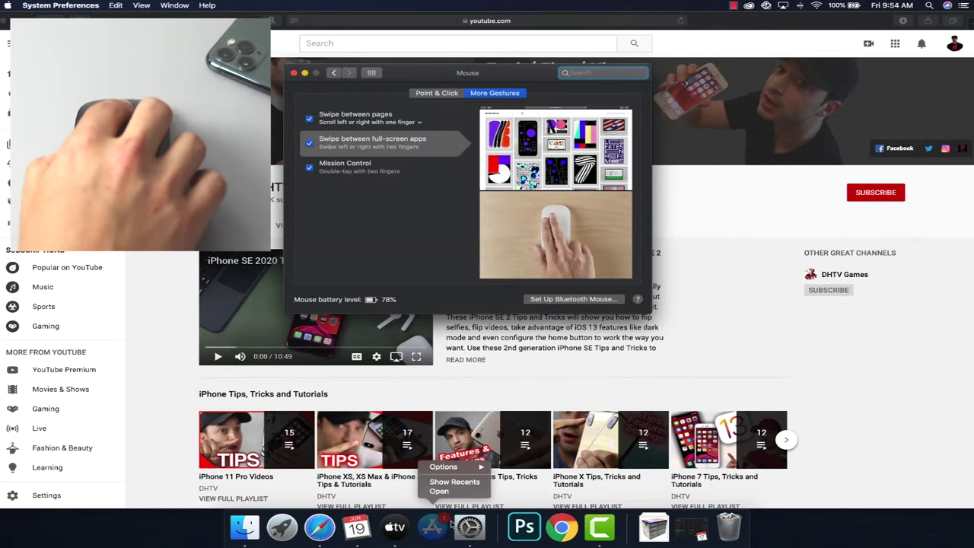
click(440, 491)
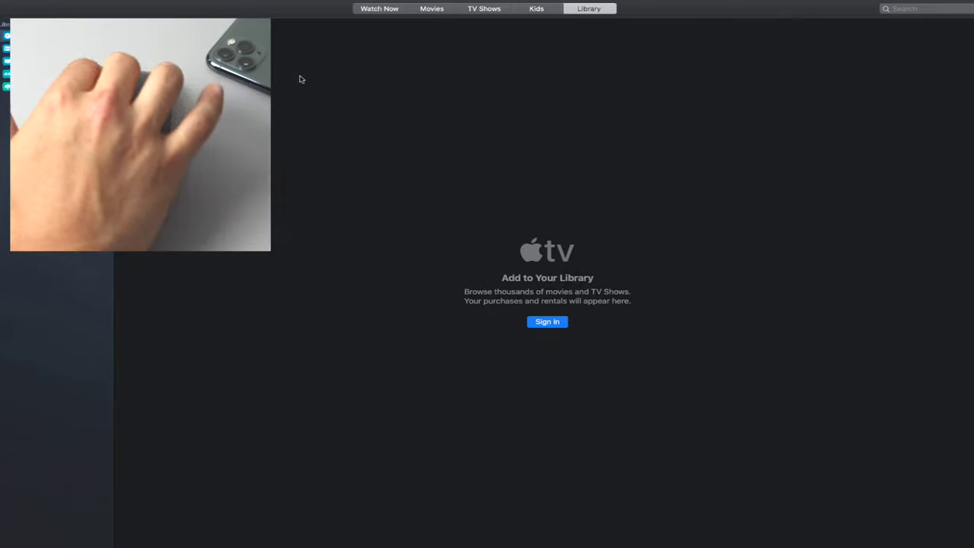
scroll(300, 79, left, 10)
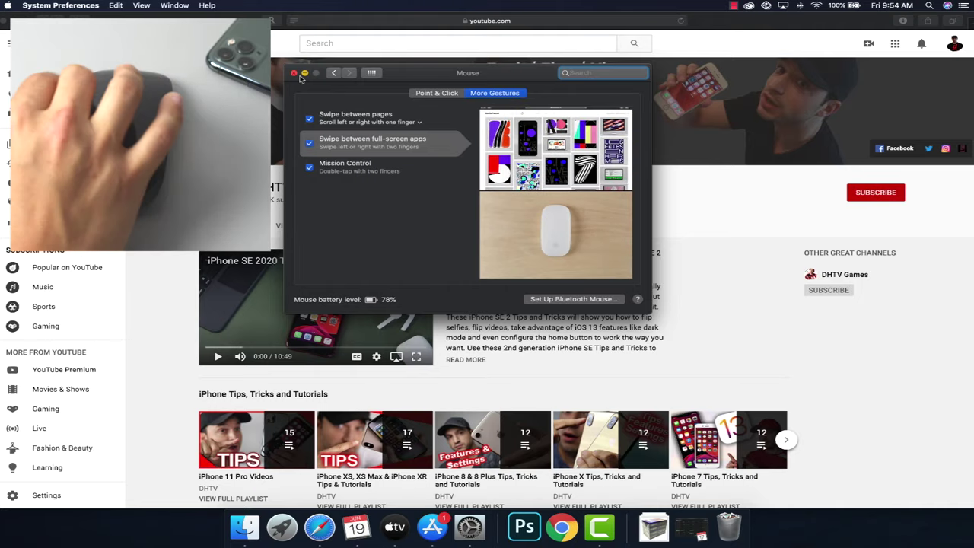
scroll(301, 78, right, 5)
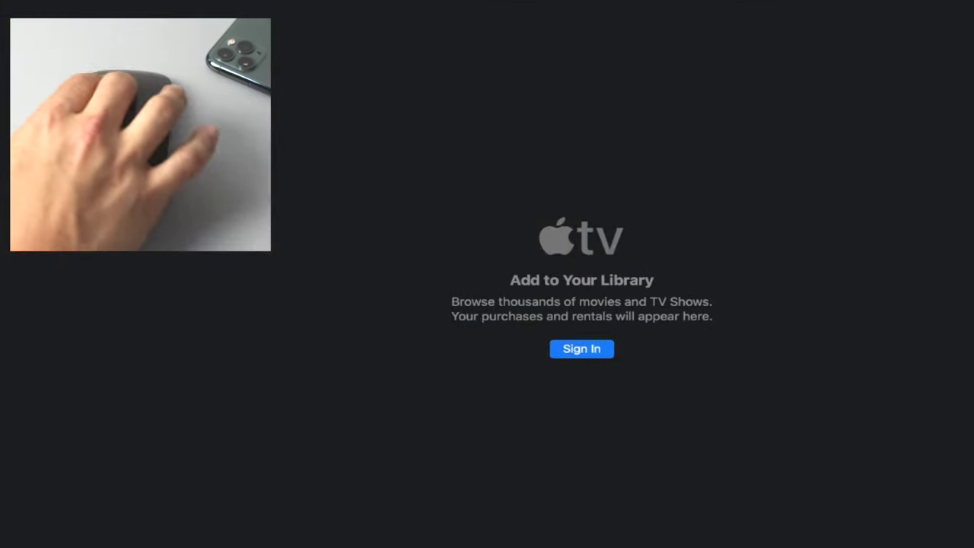
scroll(470, 163, left, 5)
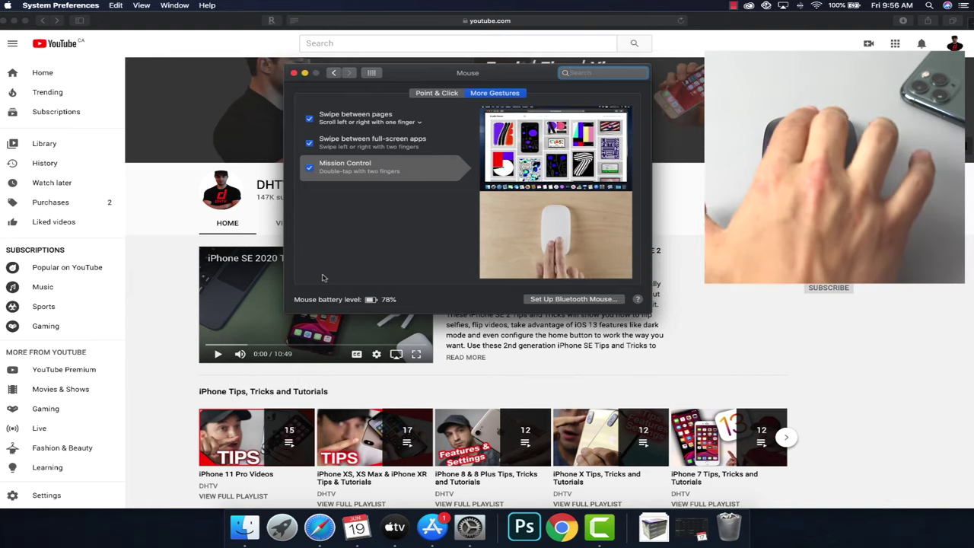
- Show Mission Control and examine the Desktop, TV and App Store spaces
key(ctrl+Up)
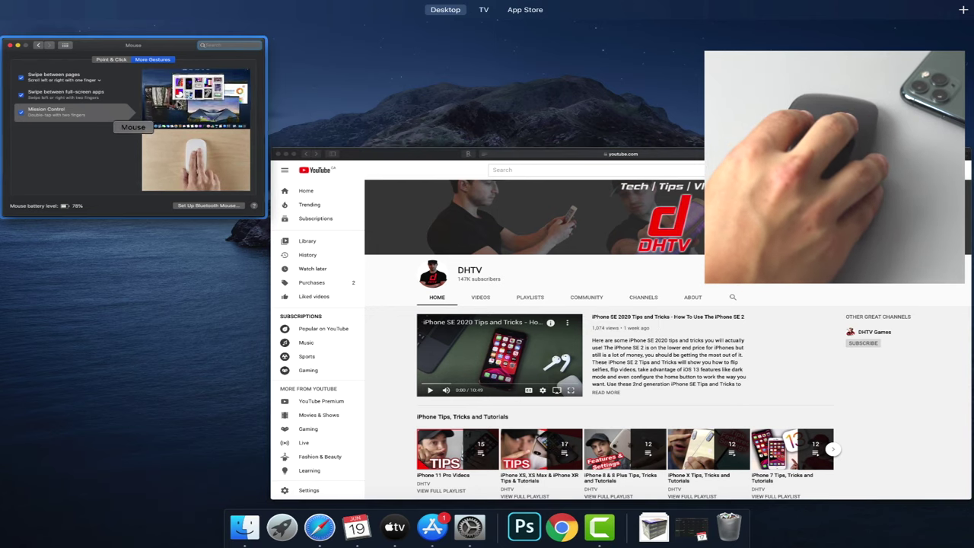
mouse_move(508, 48)
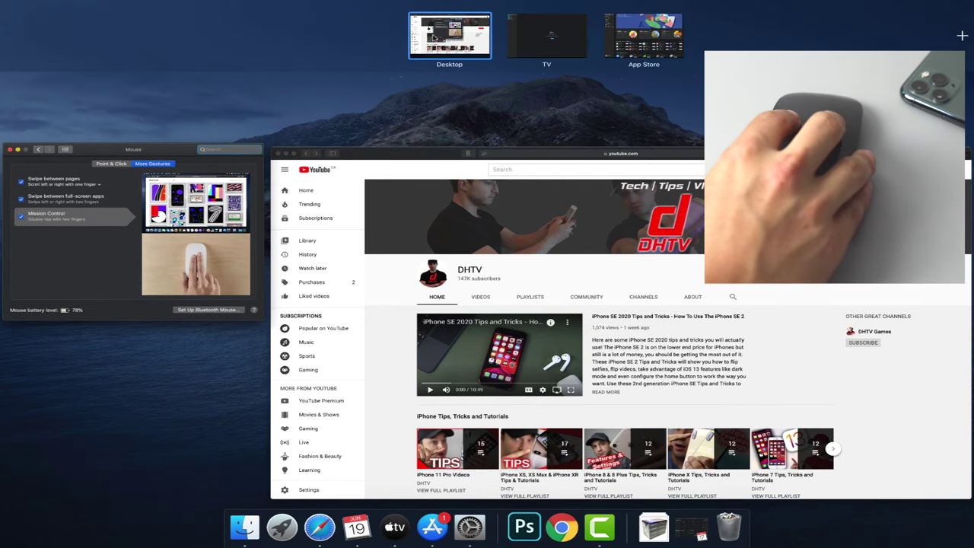
mouse_move(551, 54)
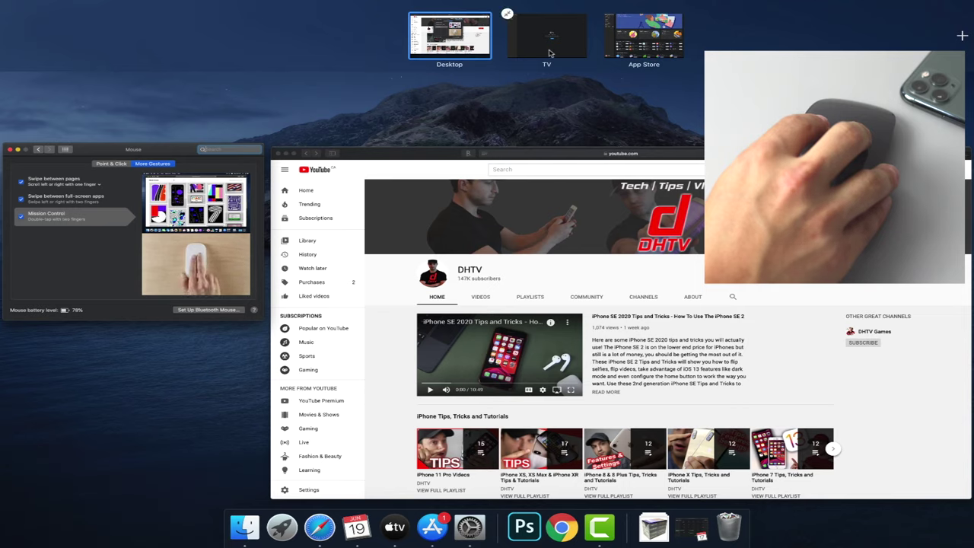
mouse_move(629, 55)
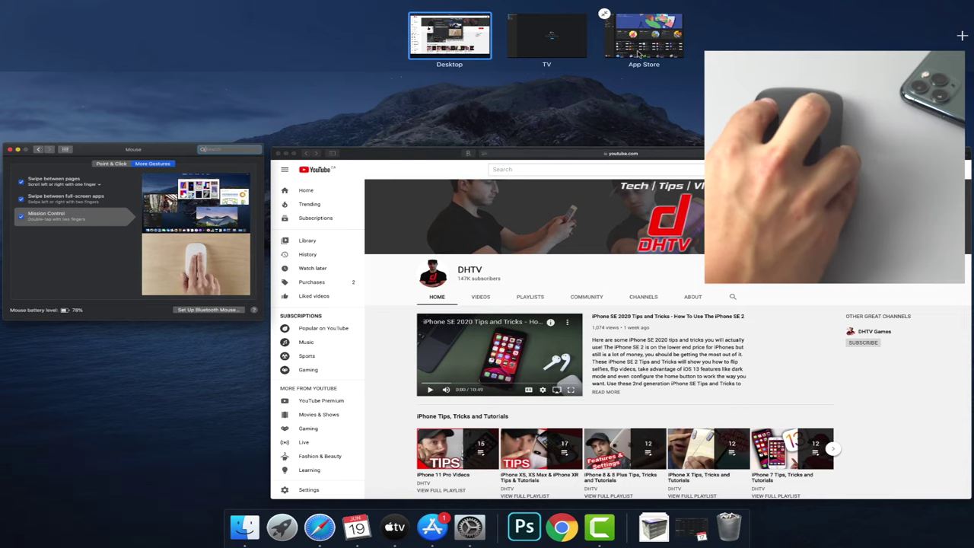
- Add a new desktop in Mission Control, remove it again and return to the Mouse settings
click(965, 41)
mouse_move(661, 42)
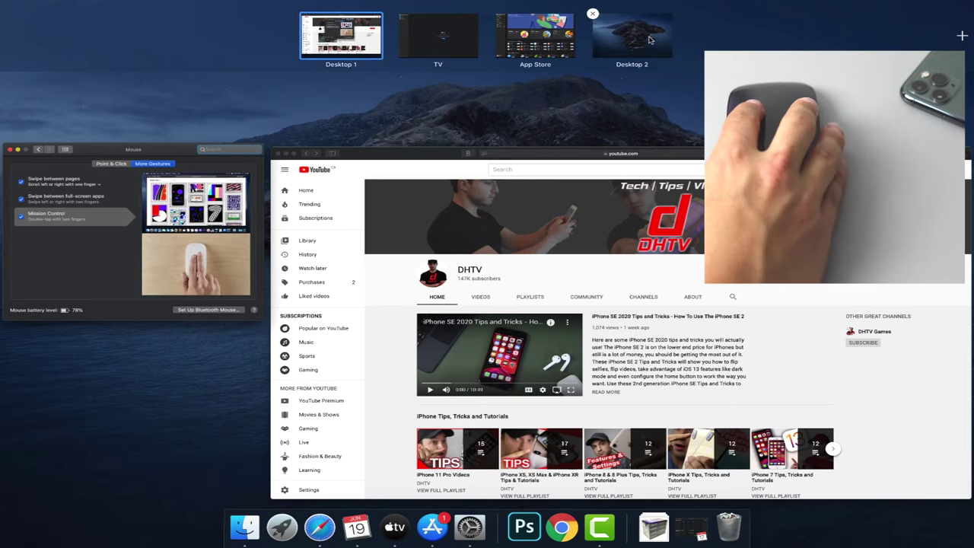
click(594, 14)
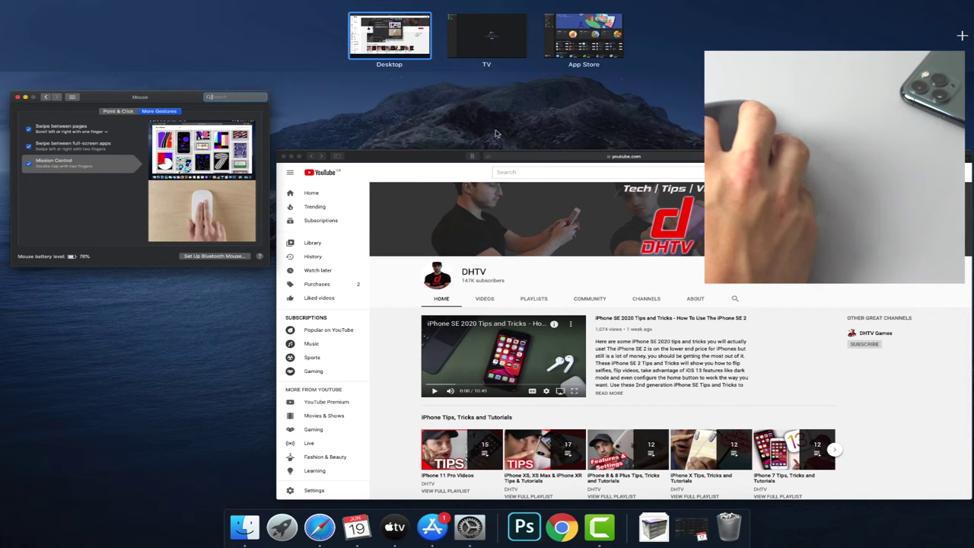
click(124, 134)
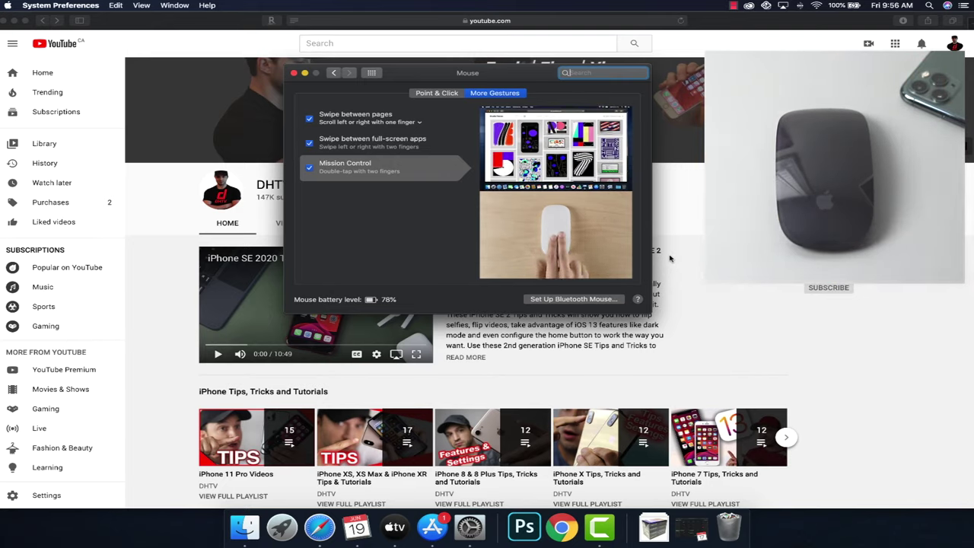
- Quit the Mouse settings, and reopen System Preferences to show its overview before closing it
key(super+q)
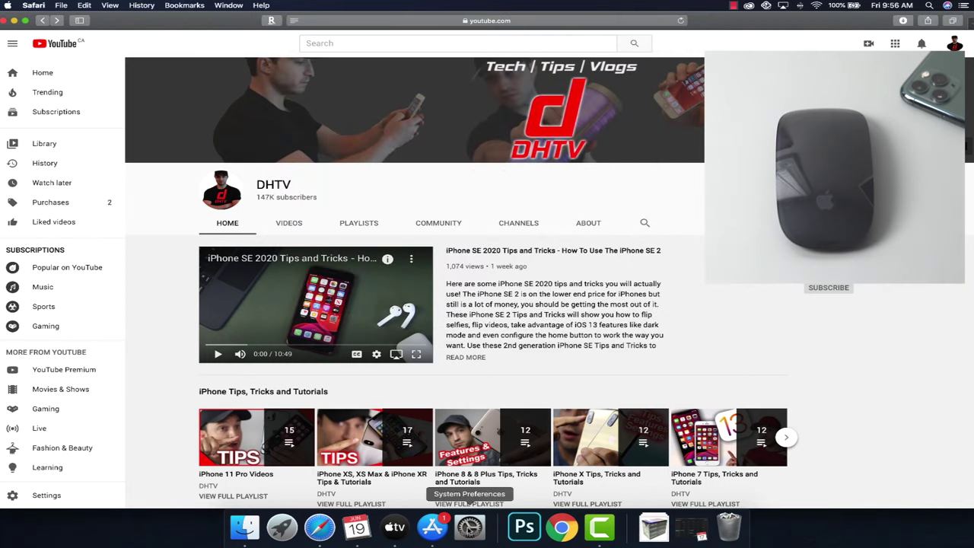
click(470, 526)
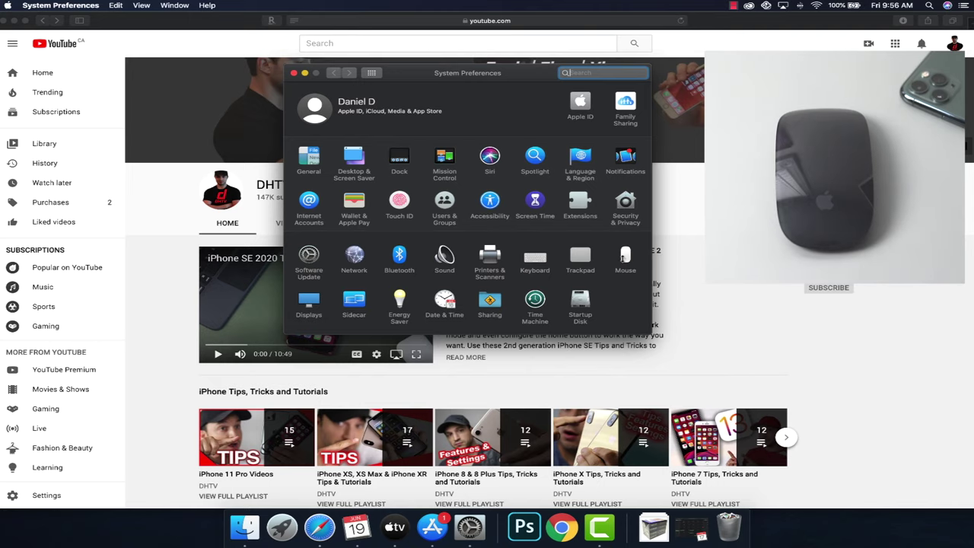
click(293, 73)
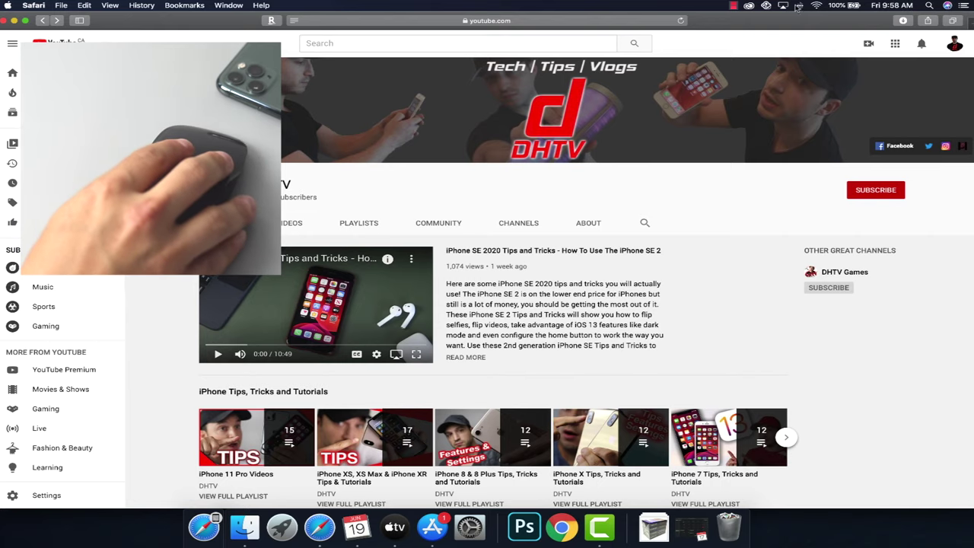
- Show the connected mouse's Bluetooth options, including Disconnect and Open Mouse Preferences, and leave them without choosing one
click(801, 6)
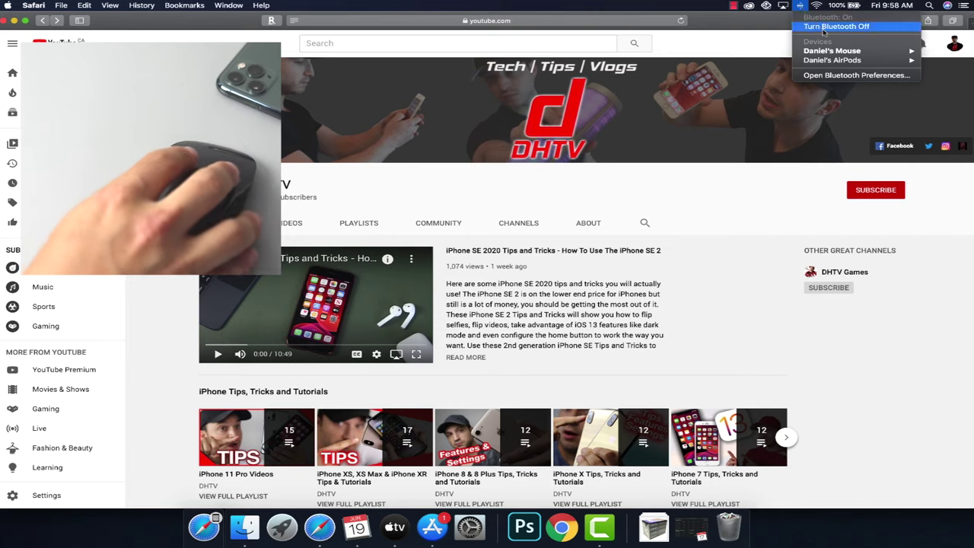
mouse_move(857, 52)
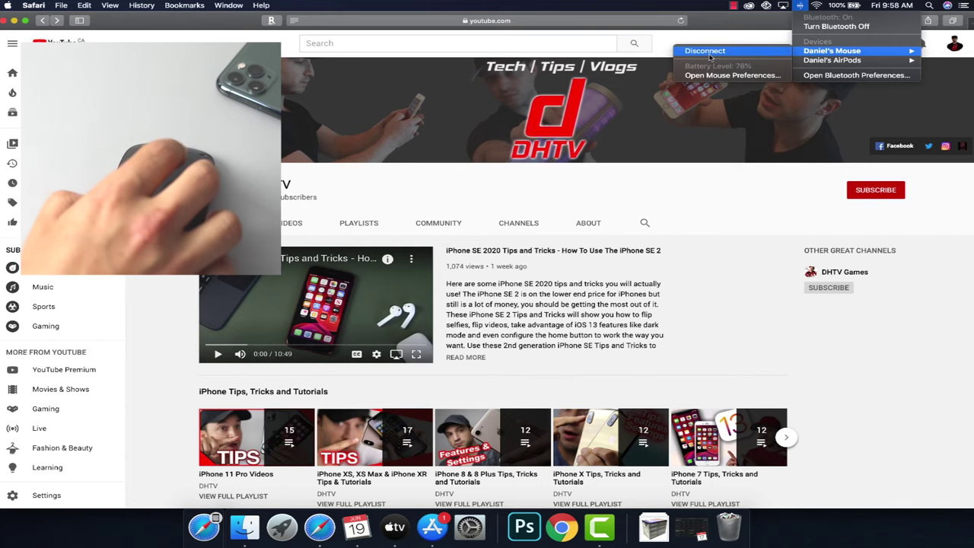
click(699, 9)
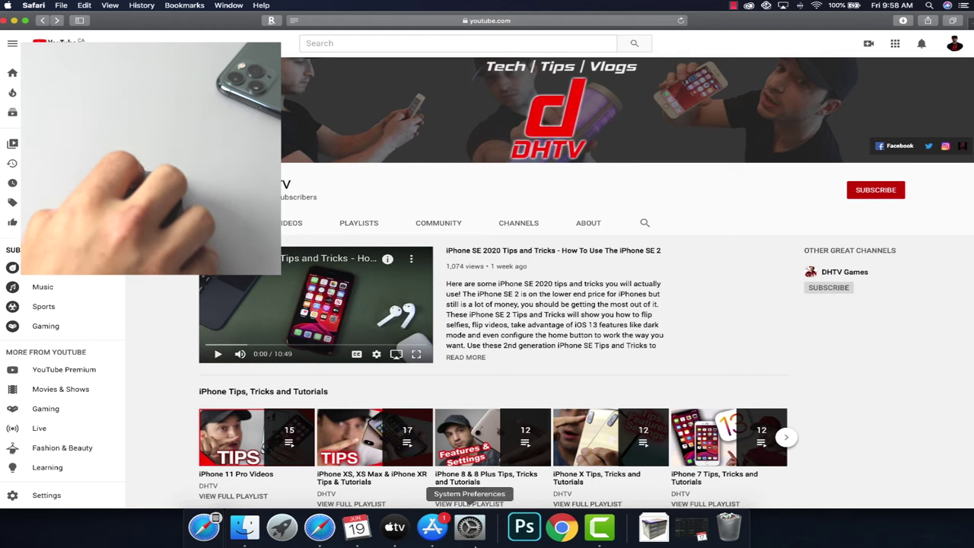
- Open the Pointer Control section of the Accessibility settings in System Preferences
click(469, 526)
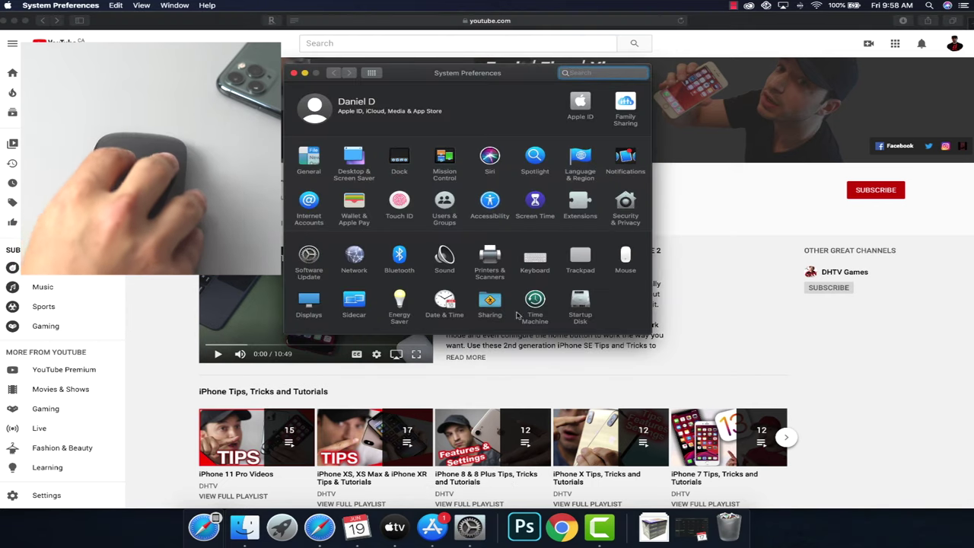
click(491, 203)
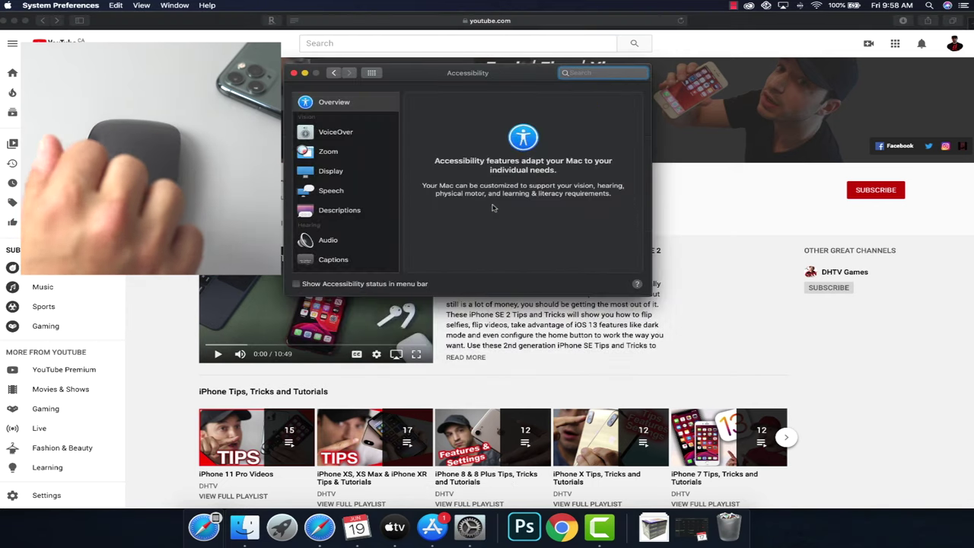
scroll(358, 192, down, 5)
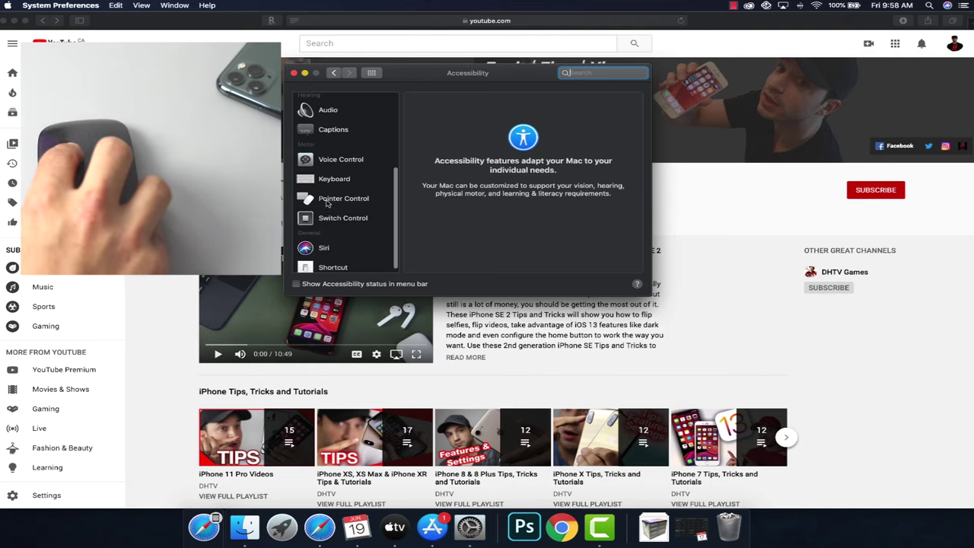
click(335, 200)
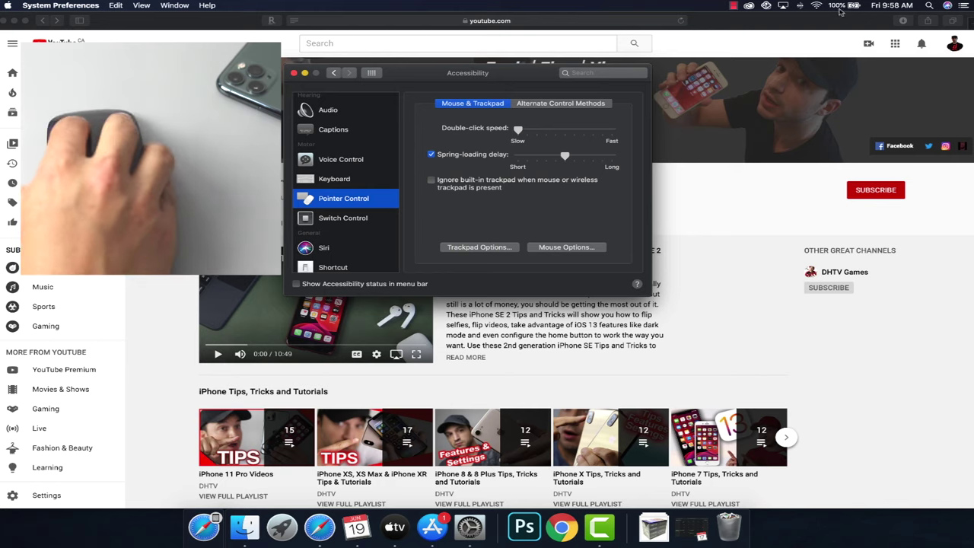
- Clear the desktop of the browser and Accessibility windows, and create a new folder in the free area
click(13, 20)
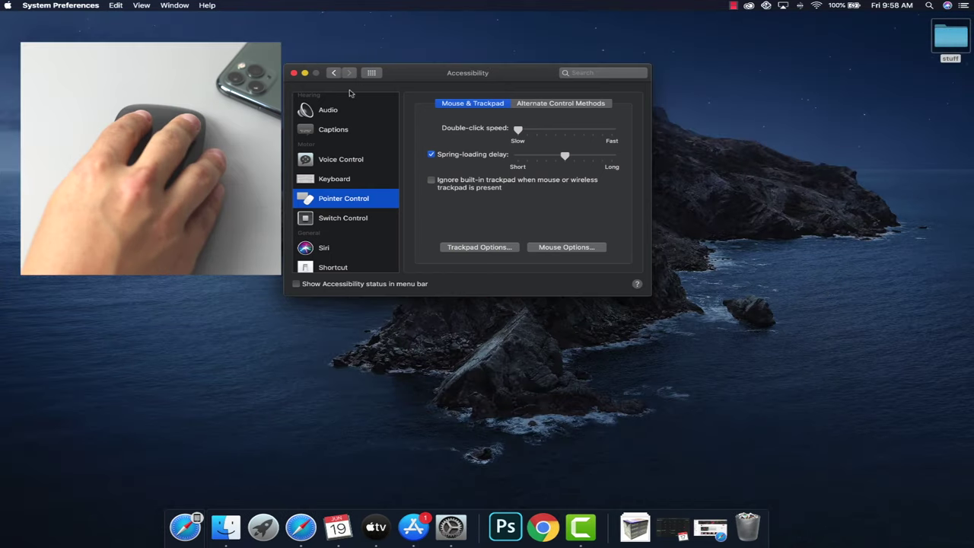
drag(358, 72, 164, 50)
right_click(571, 168)
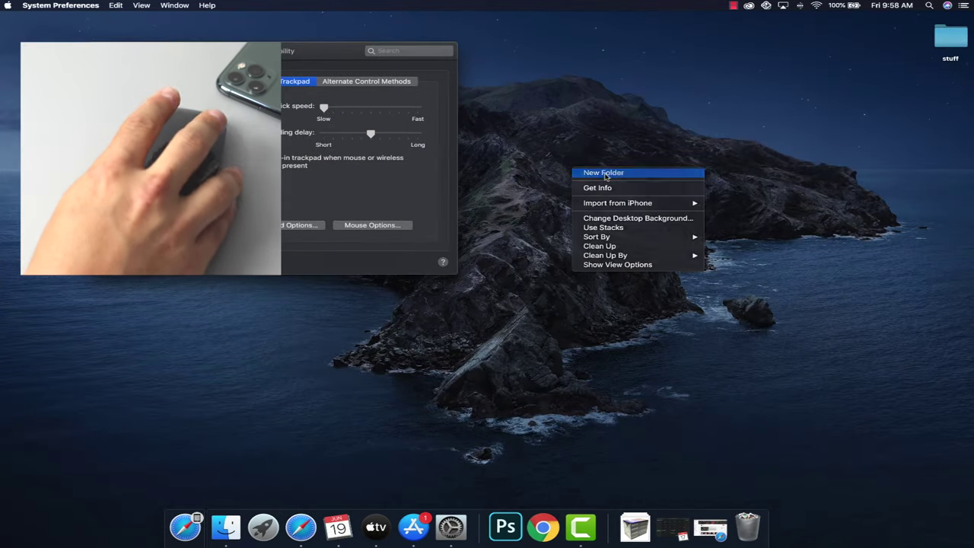
click(601, 173)
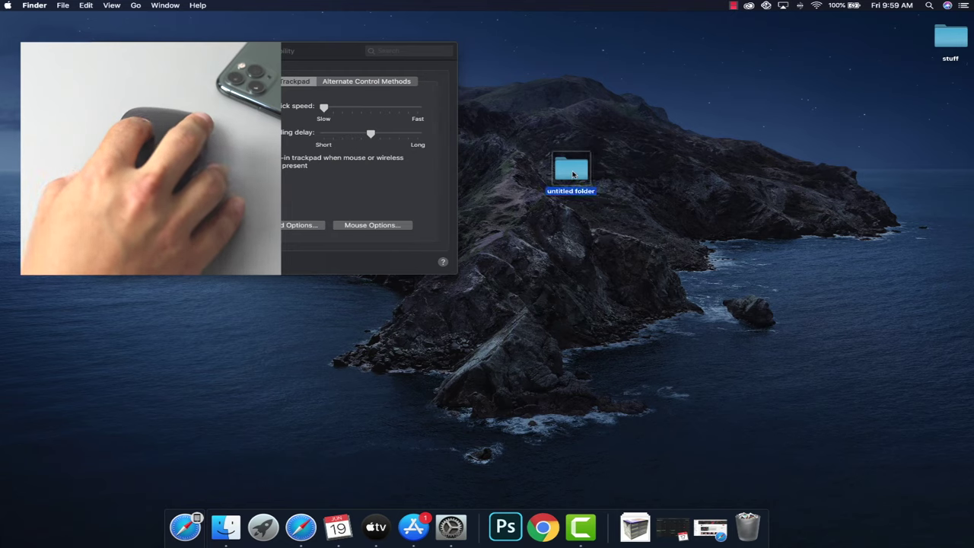
- Test the Slow double-click speed by opening and closing the untitled folder twice
double_click(573, 174)
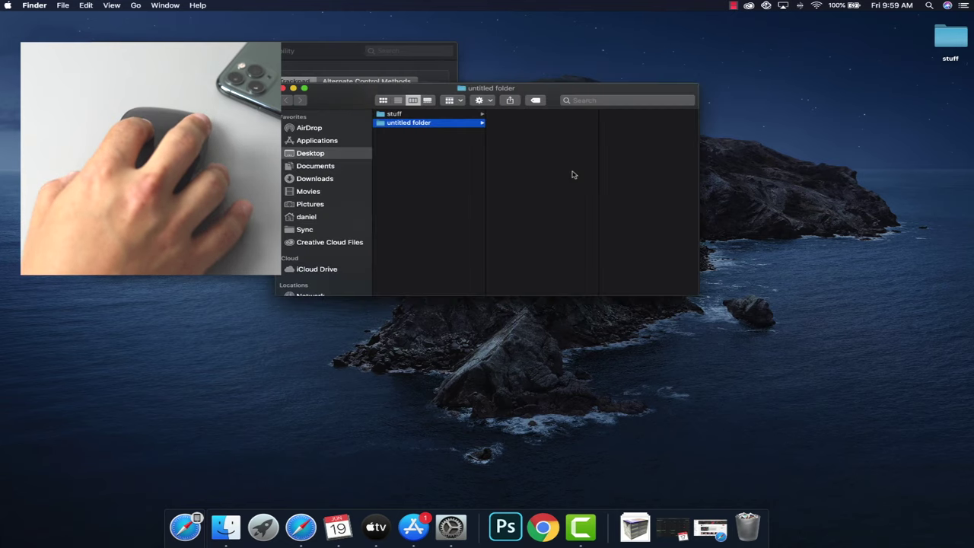
click(283, 88)
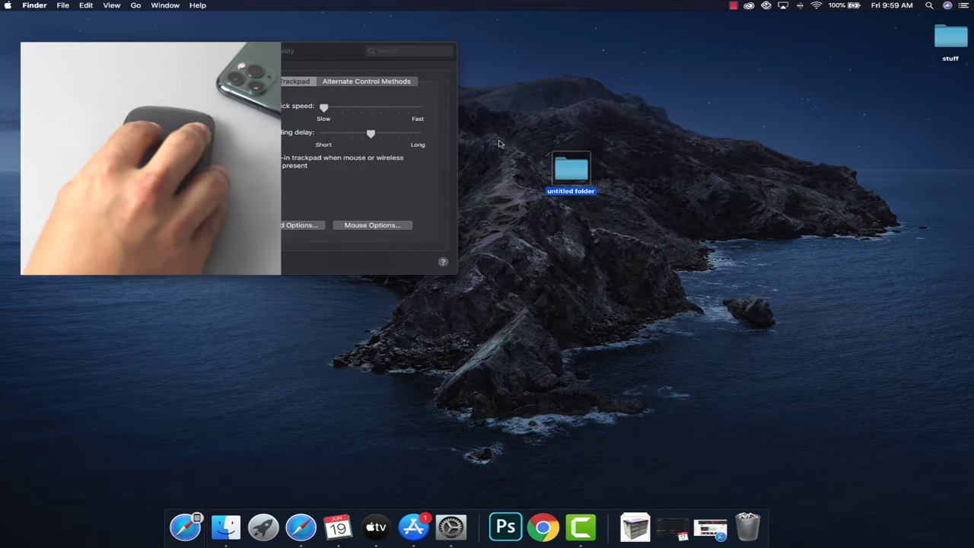
double_click(566, 161)
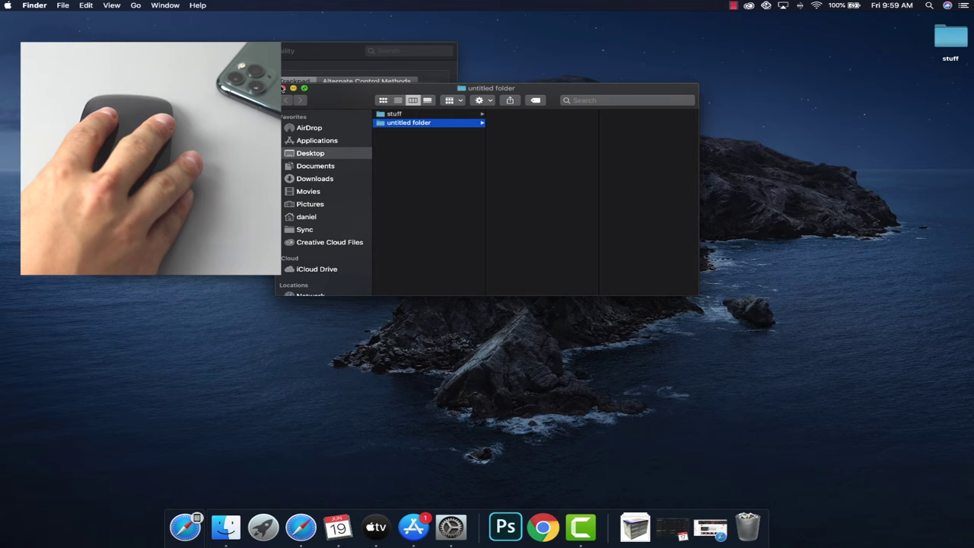
click(283, 88)
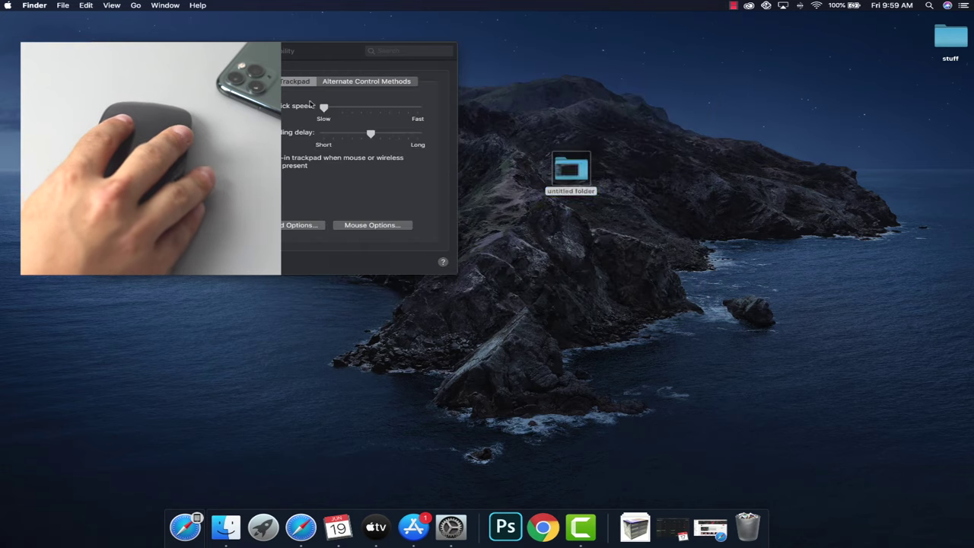
- Test the Fast double-click speed on the untitled folder, and reduce the speed to about 70 percent of the slider
click(570, 175)
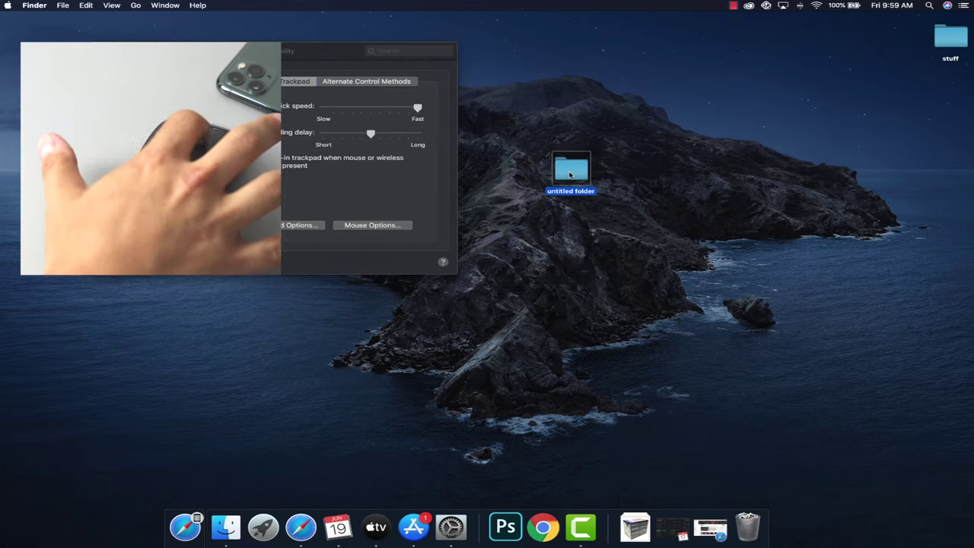
double_click(570, 175)
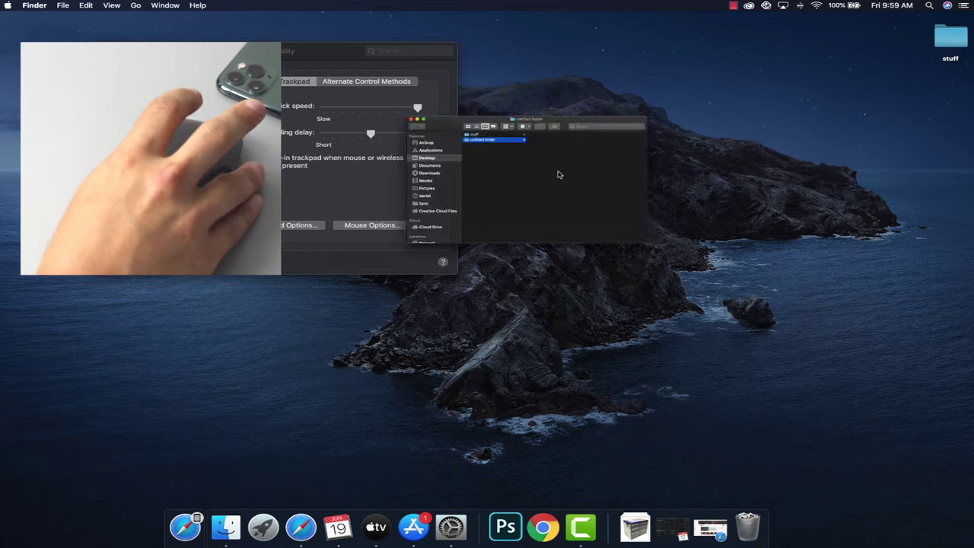
click(287, 89)
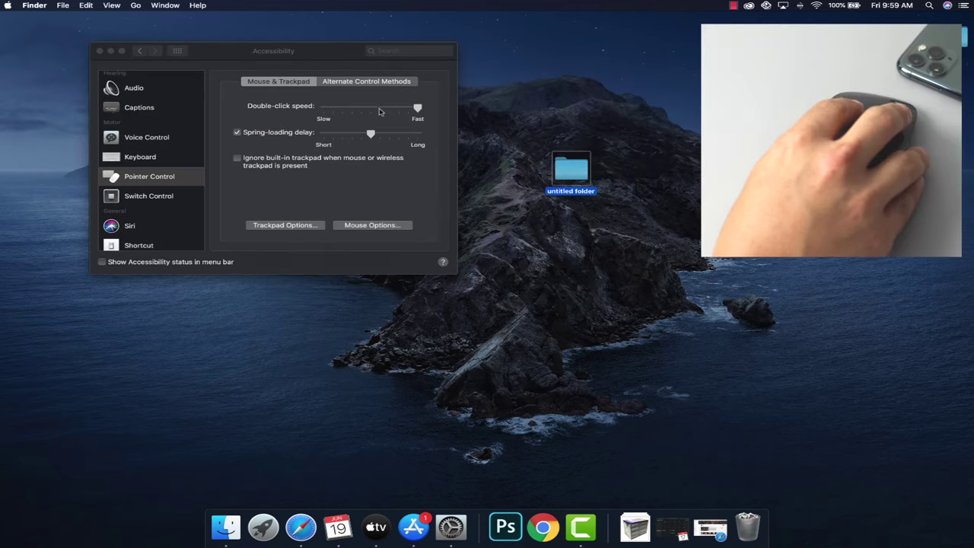
click(380, 112)
drag(381, 112, 391, 112)
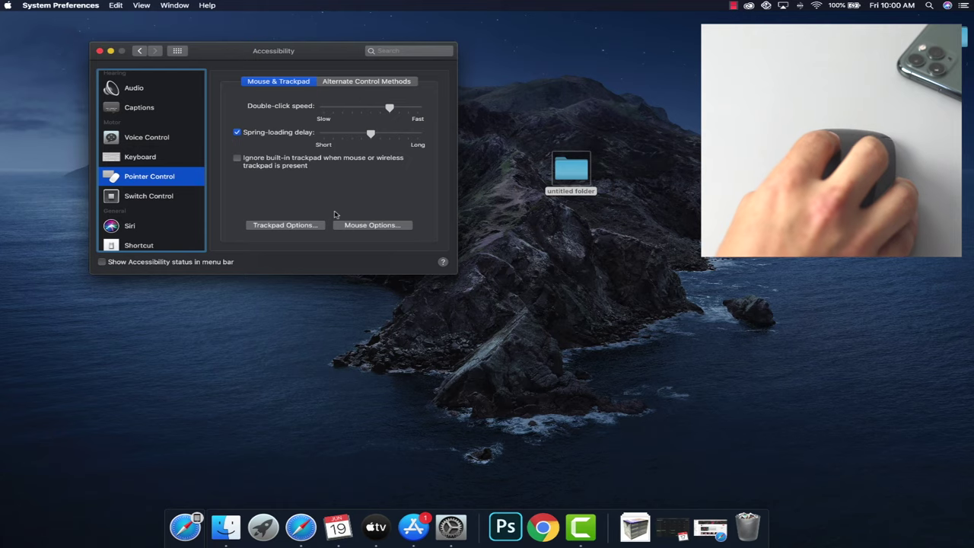
- Set mouse scrolling to without inertia, restore it to with inertia, and close the Accessibility settings
click(356, 226)
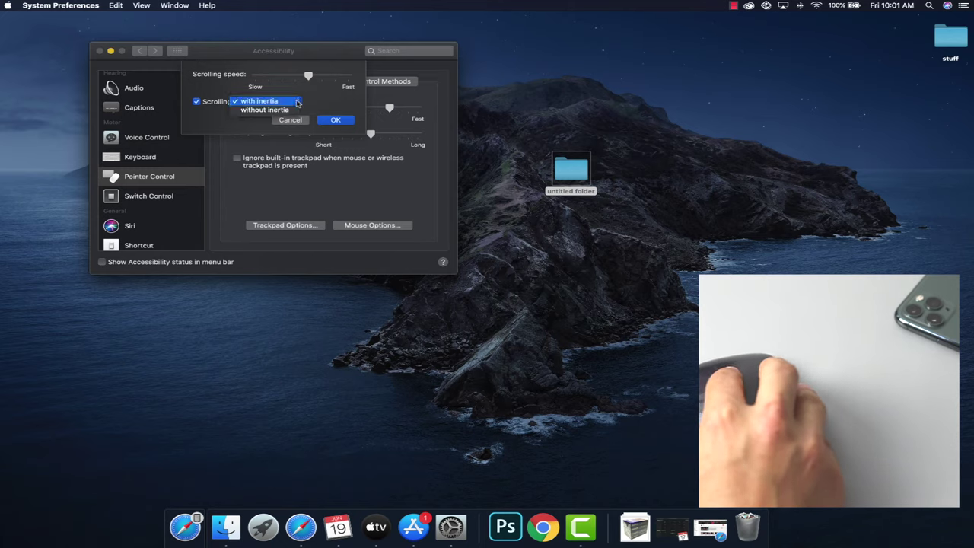
click(291, 110)
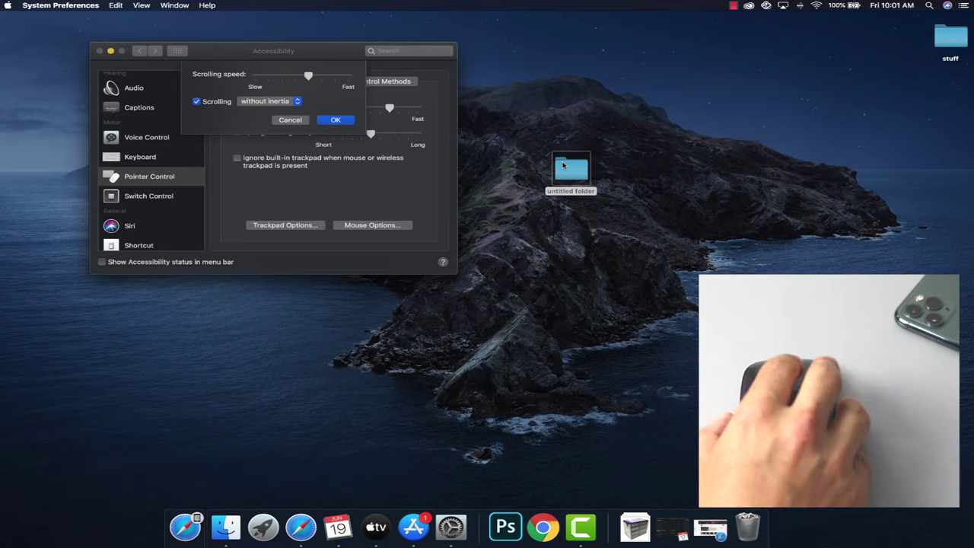
click(289, 106)
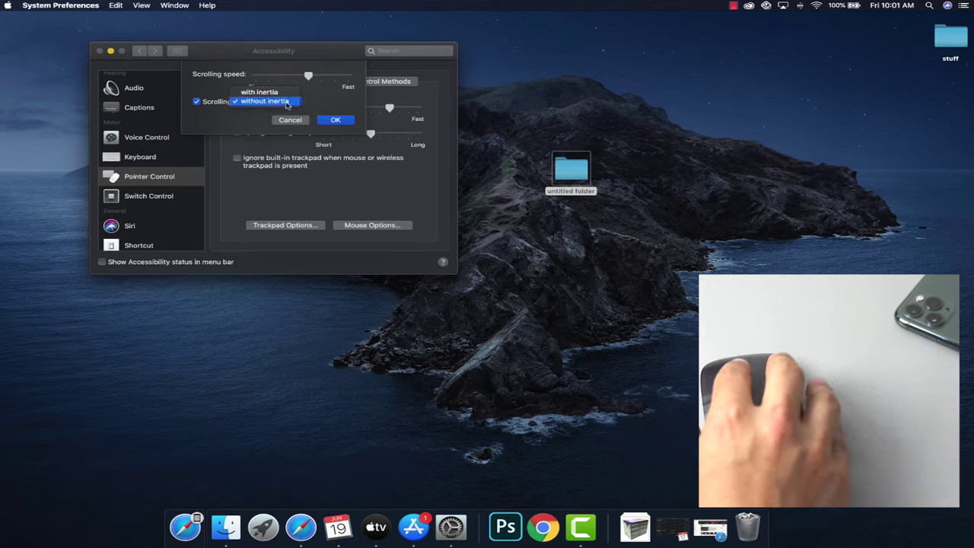
click(263, 91)
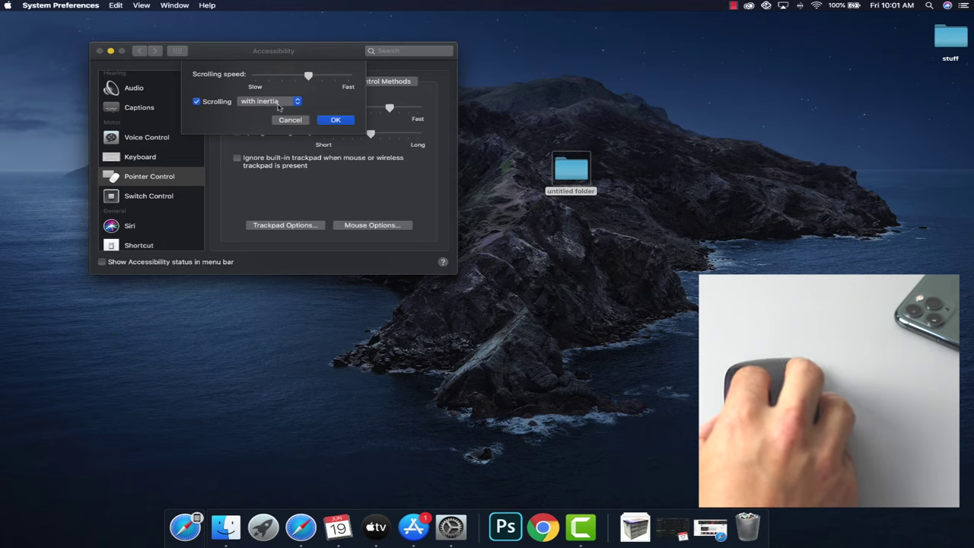
click(335, 119)
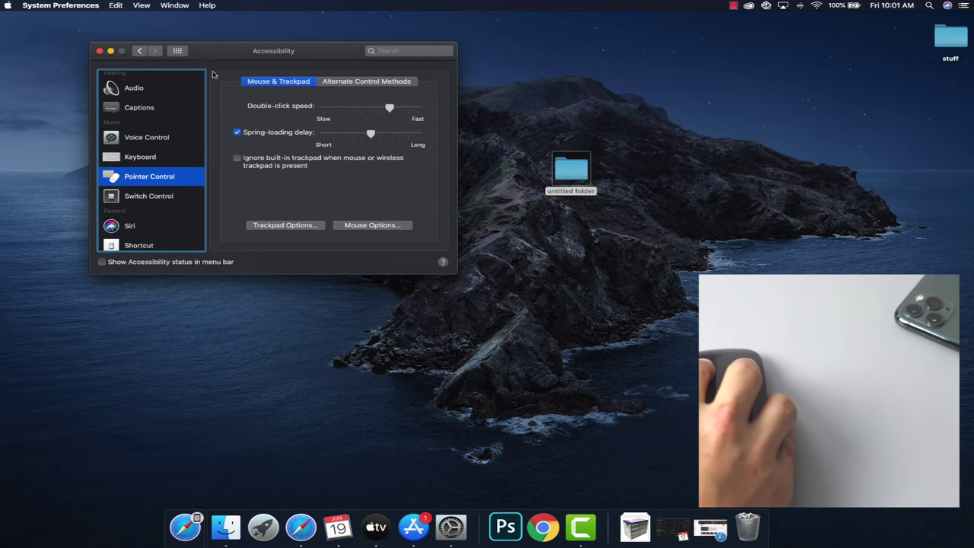
click(100, 51)
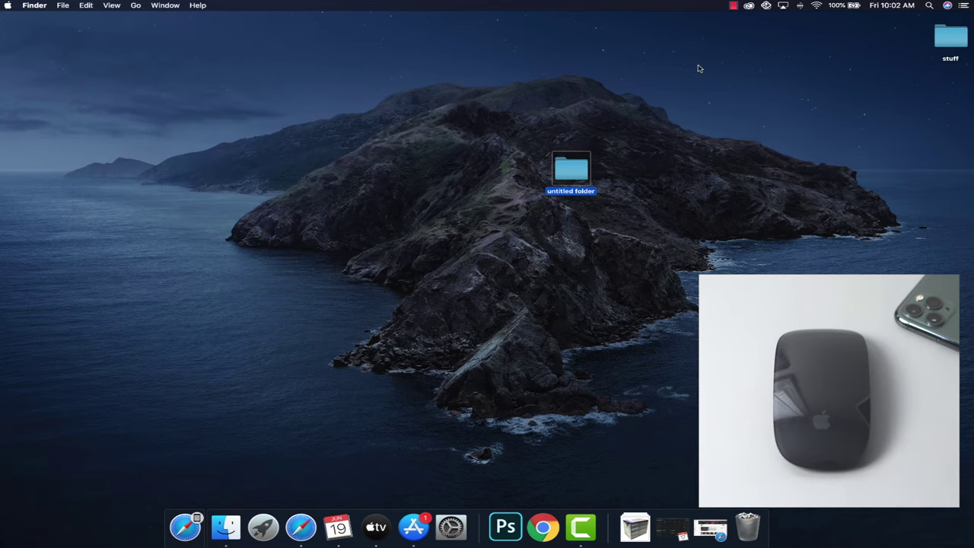